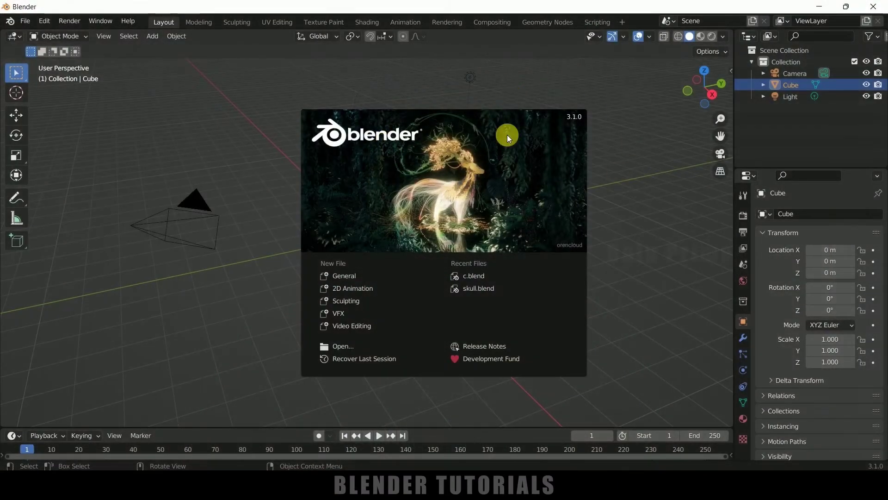
Close the splash screen and delete the default cube, camera and light
click(673, 273)
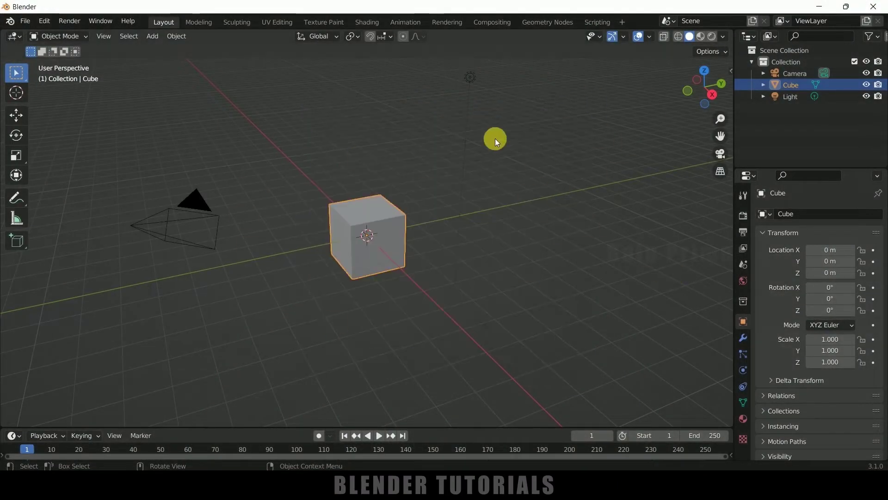
key(a)
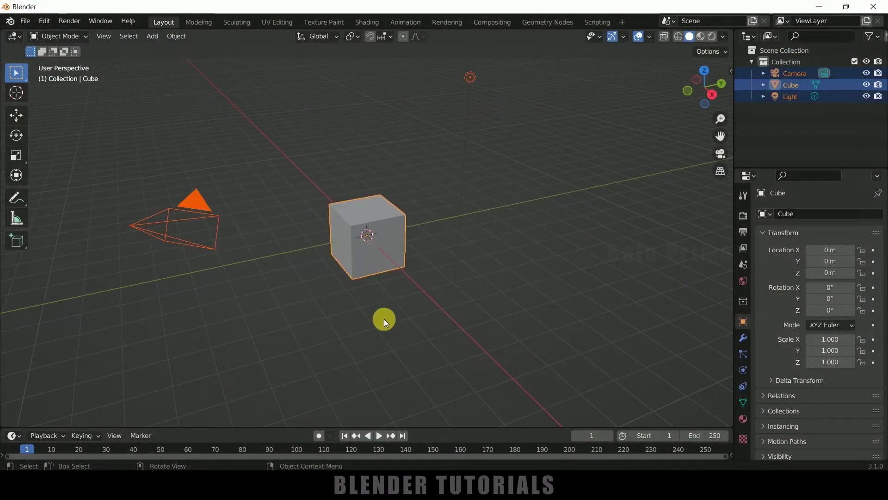
key(Delete)
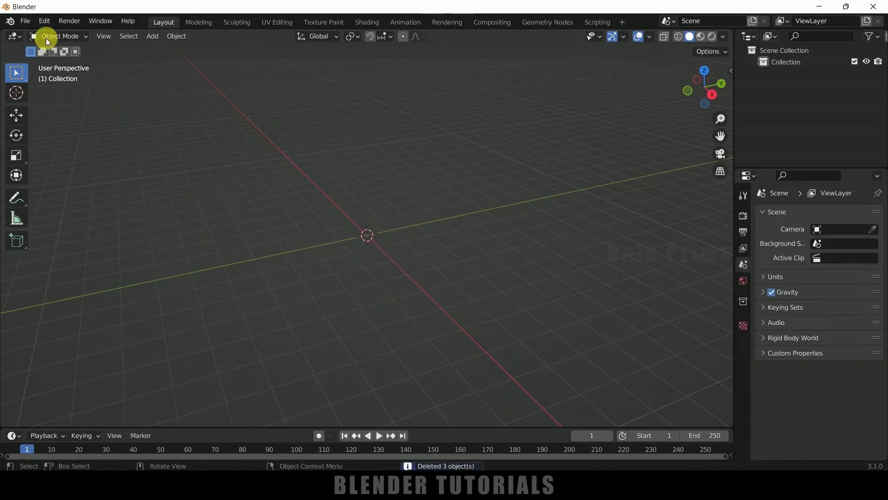
Import the black low-poly cat model as glTF 2.0 and deselect it
click(25, 20)
mouse_move(54, 175)
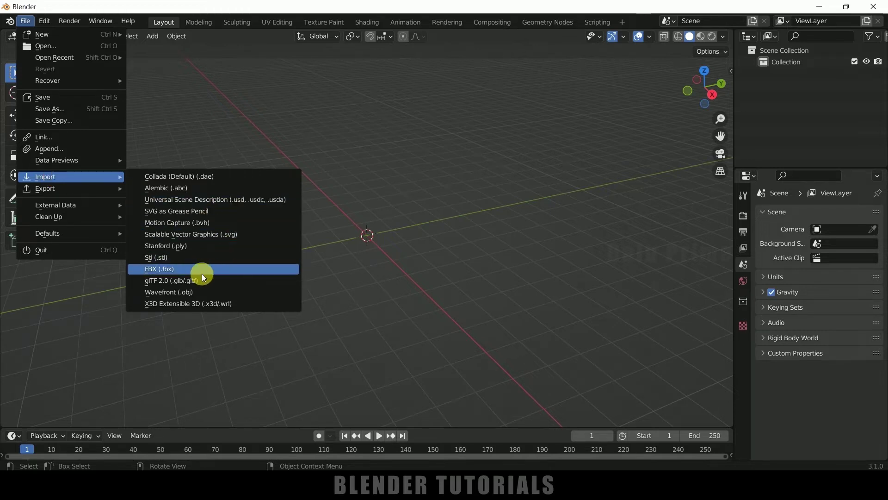
click(173, 280)
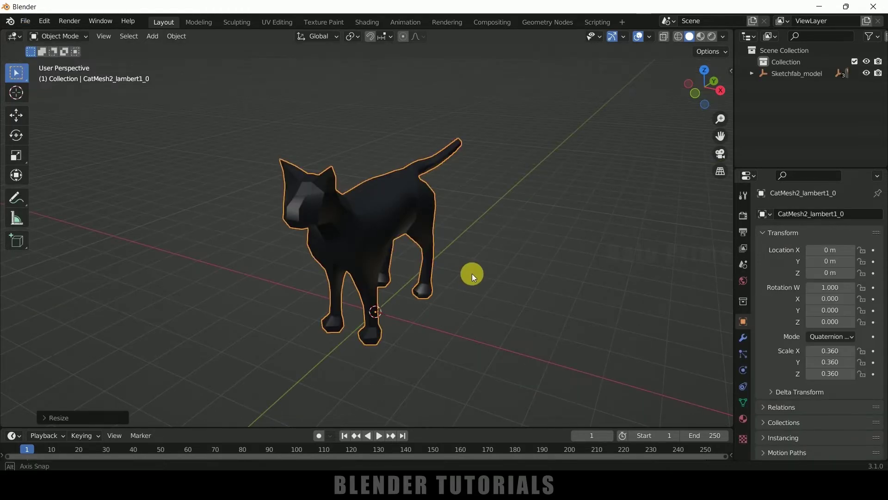
mouse_move(472, 274)
middle_down()
mouse_move(448, 275)
mouse_move(470, 268)
middle_up()
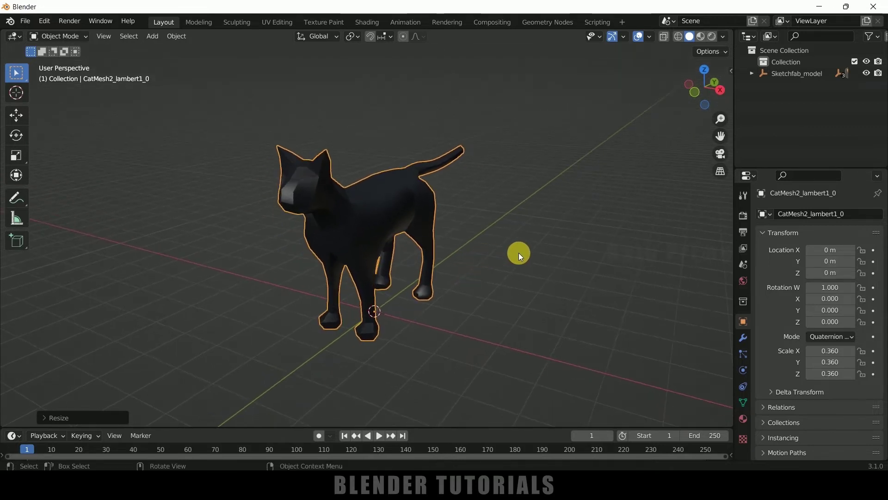
middle_drag(518, 253, 508, 265)
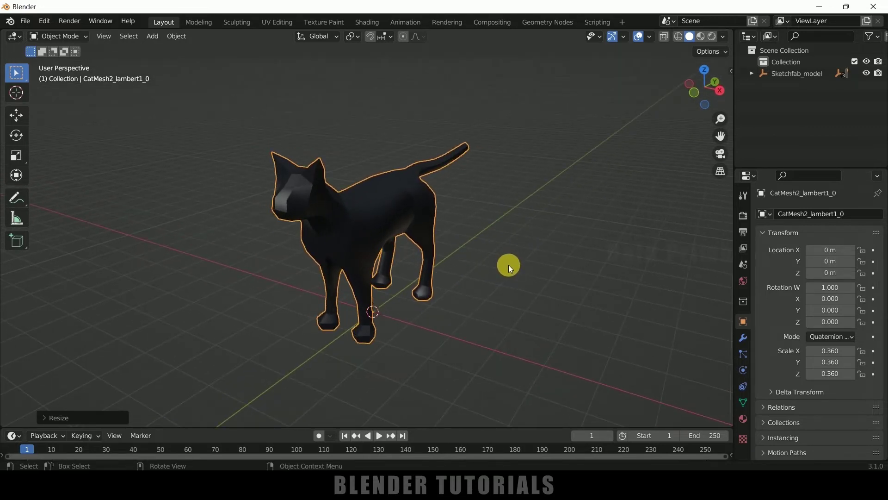
click(526, 257)
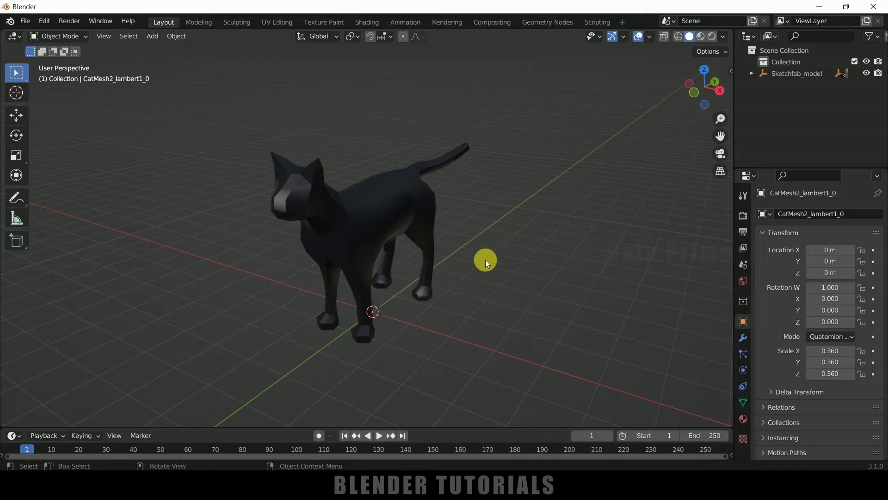
Search the Preferences add-ons for 'add cu' to enable Add Curve: Extra Objects
click(46, 22)
click(74, 186)
click(318, 60)
text(ad)
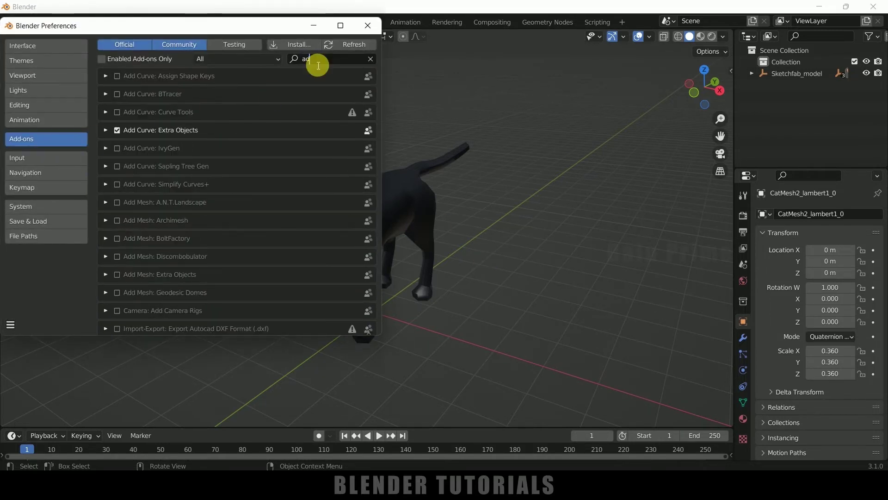
text(d cur)
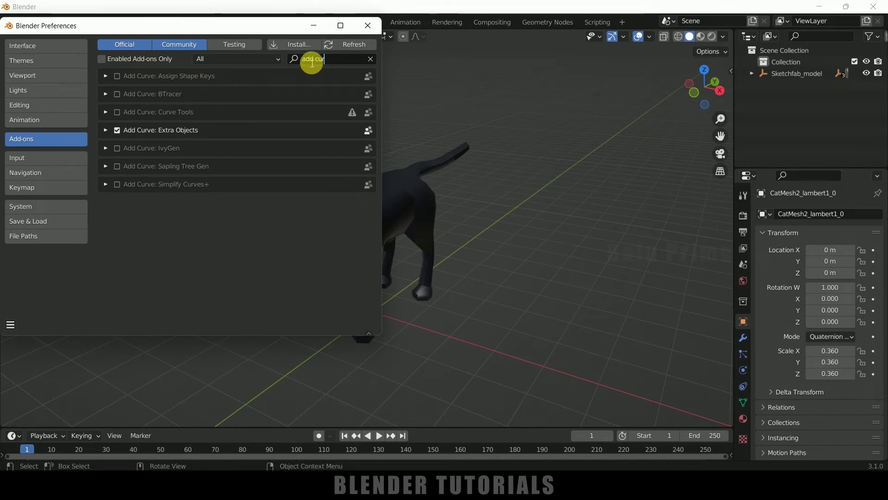
key(Return)
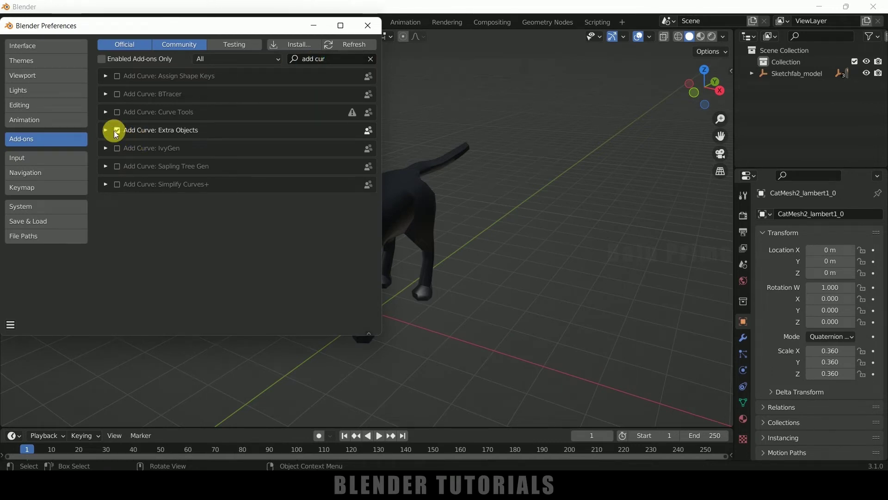
Save the preferences and close the Preferences window
click(11, 325)
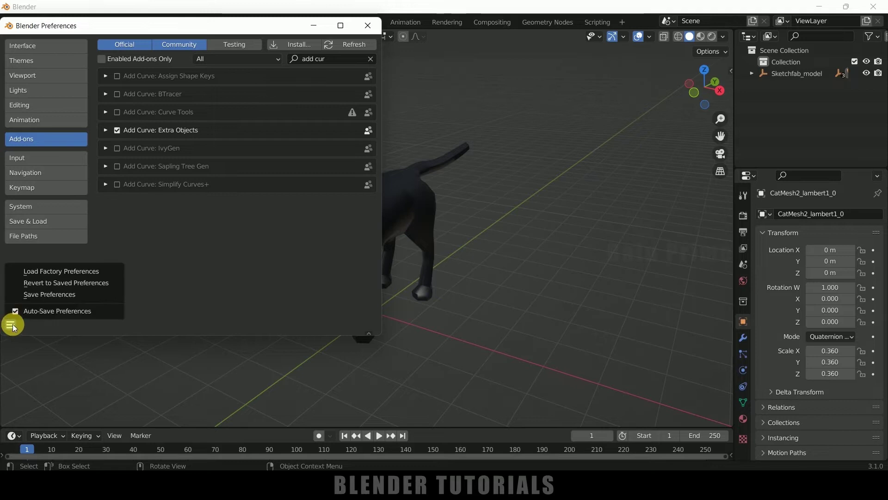
click(46, 294)
click(368, 26)
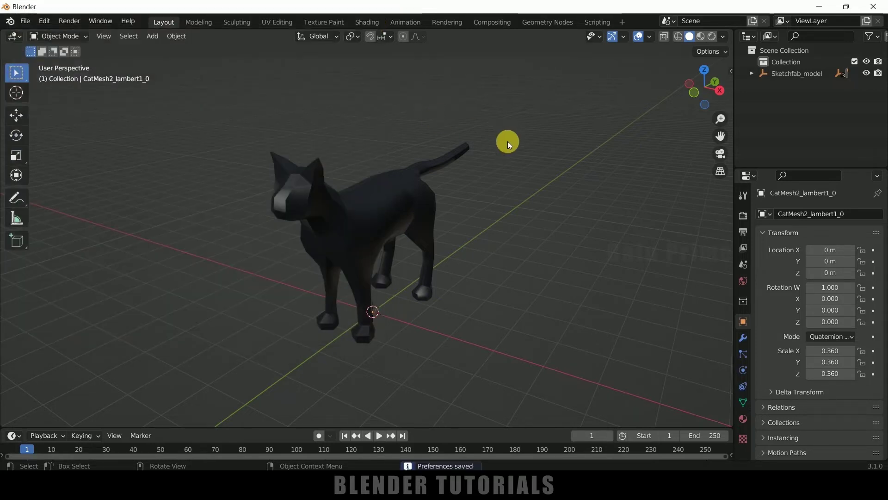
Select the cat mesh and add a Knots > Bounce Spline curve over it
click(401, 213)
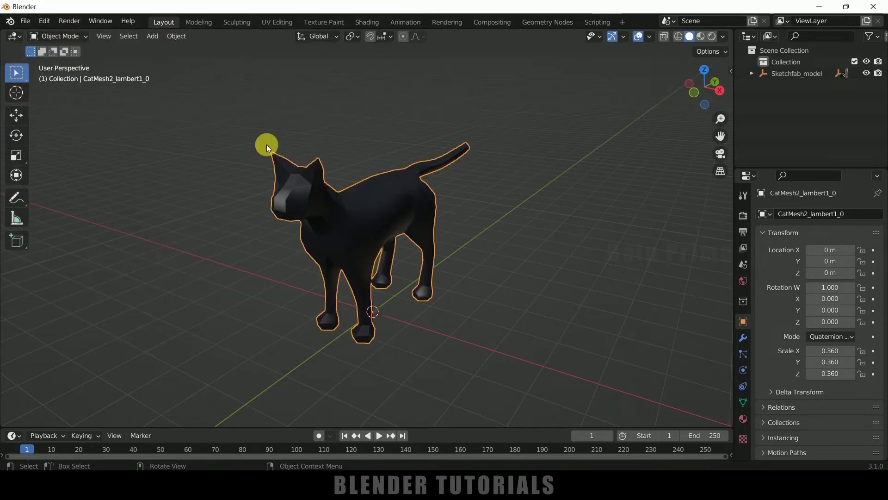
click(147, 37)
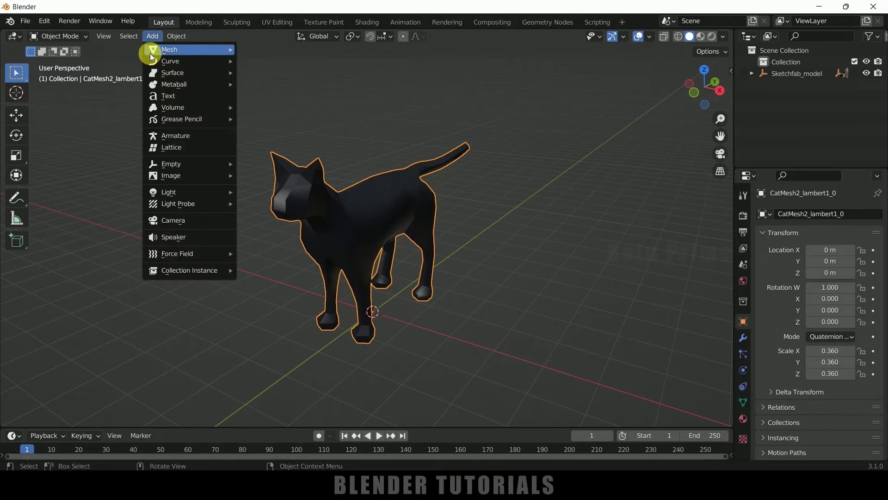
mouse_move(163, 59)
mouse_move(267, 335)
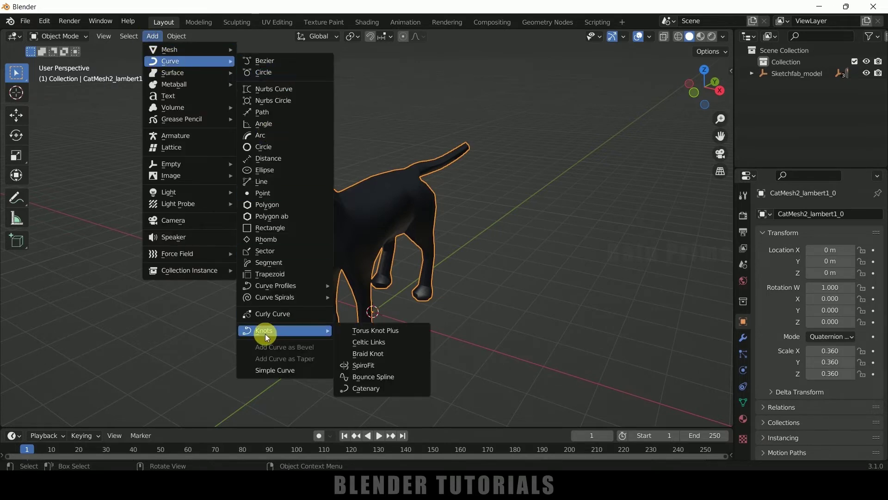
click(372, 377)
scroll(359, 284, up, 5)
middle_drag(359, 284, 384, 268)
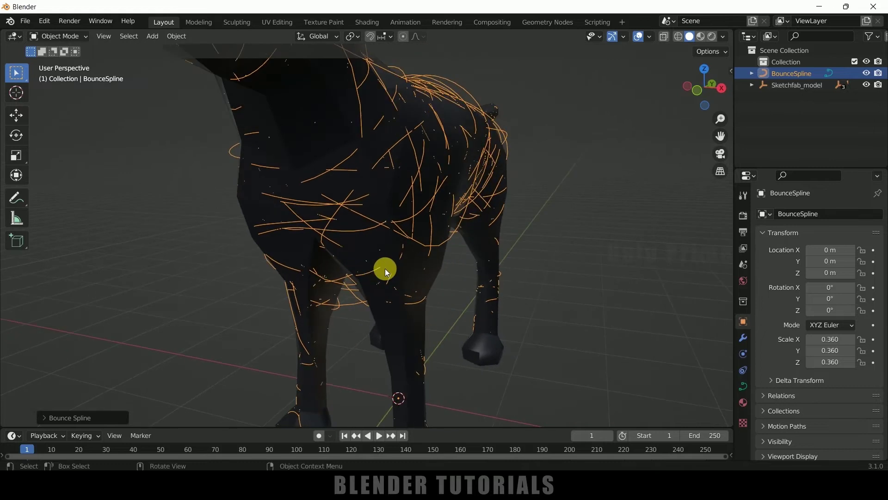
Set the Bounce Spline to 3000 bounces with a 0.03 extrude
click(45, 418)
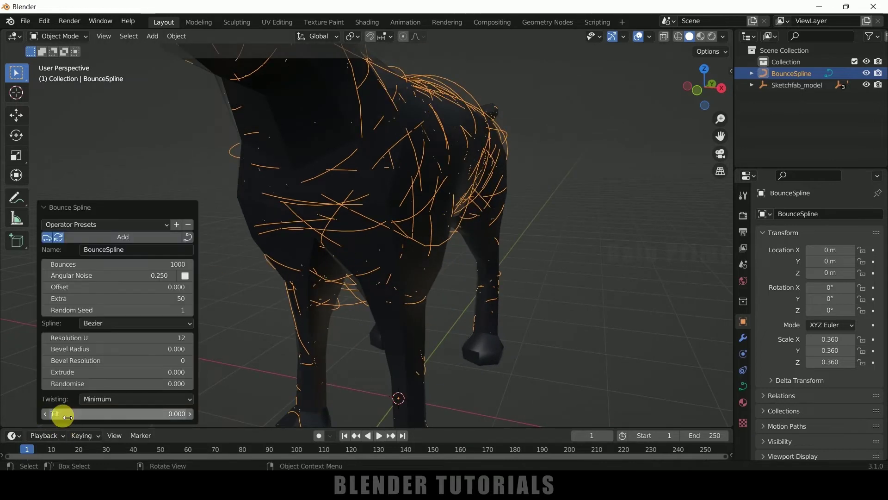
click(96, 266)
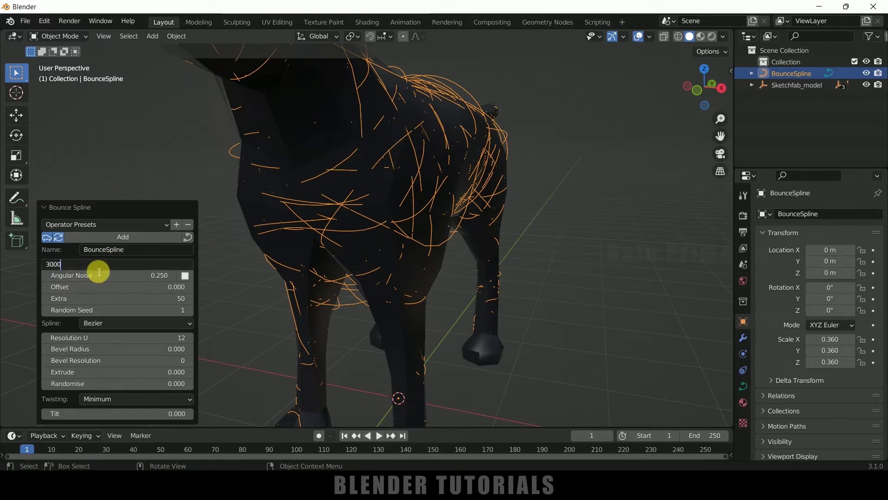
key(Return)
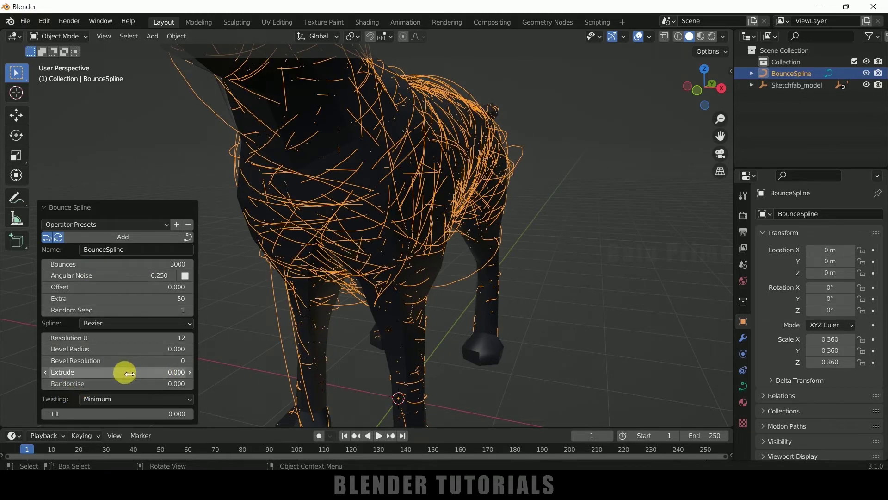
click(130, 373)
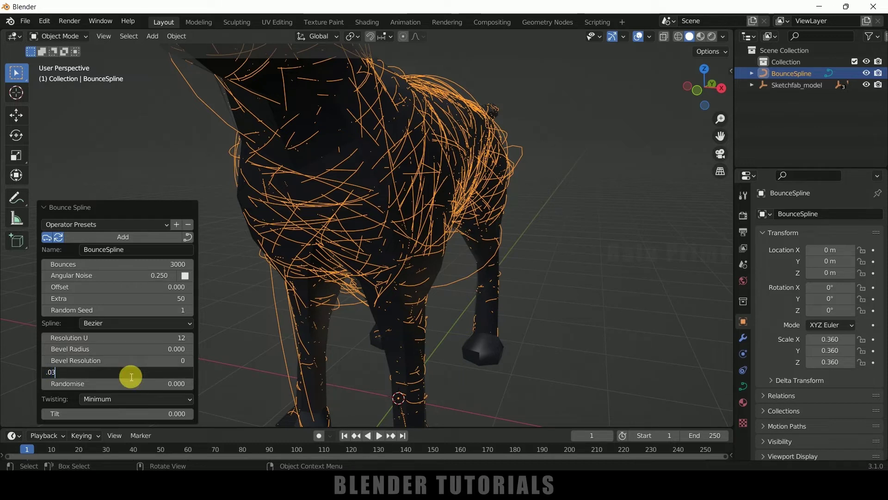
text(.03)
key(Return)
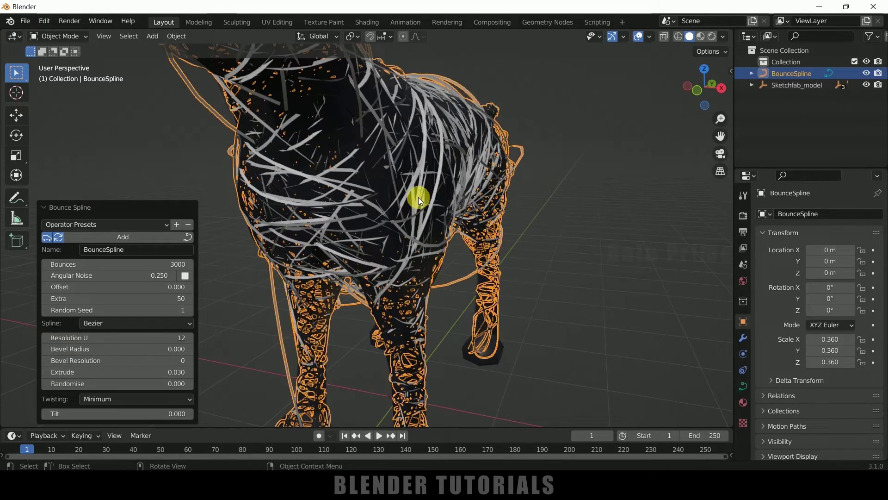
Try larger bevel radius values such as 0.1, then reset the bevel radius to 0
middle_drag(423, 182, 392, 230)
scroll(294, 169, up, 3)
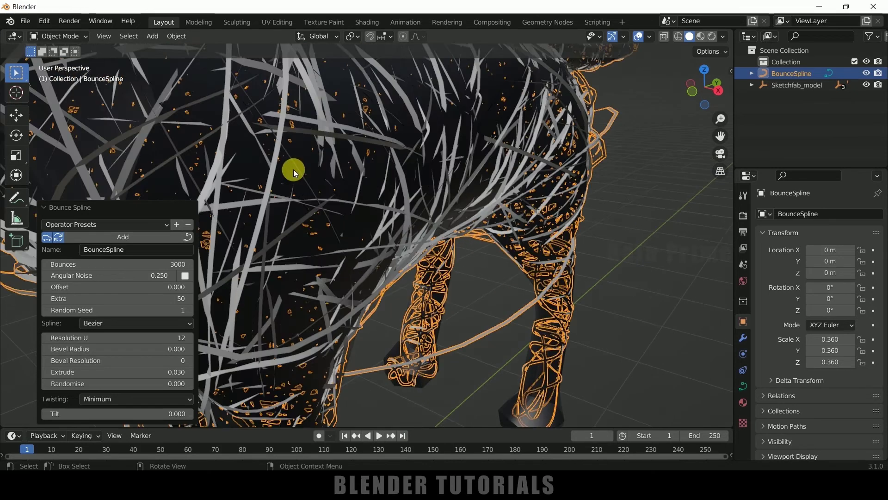
scroll(294, 170, down, 5)
middle_drag(303, 192, 384, 241)
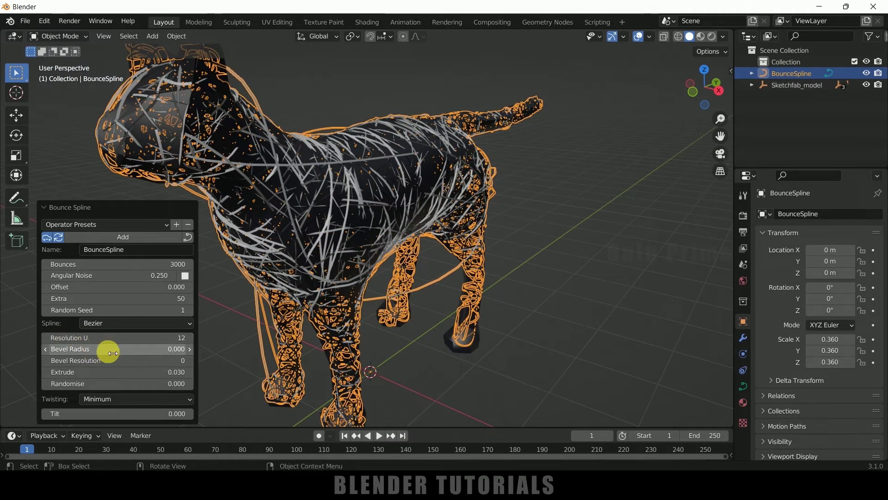
drag(113, 353, 151, 348)
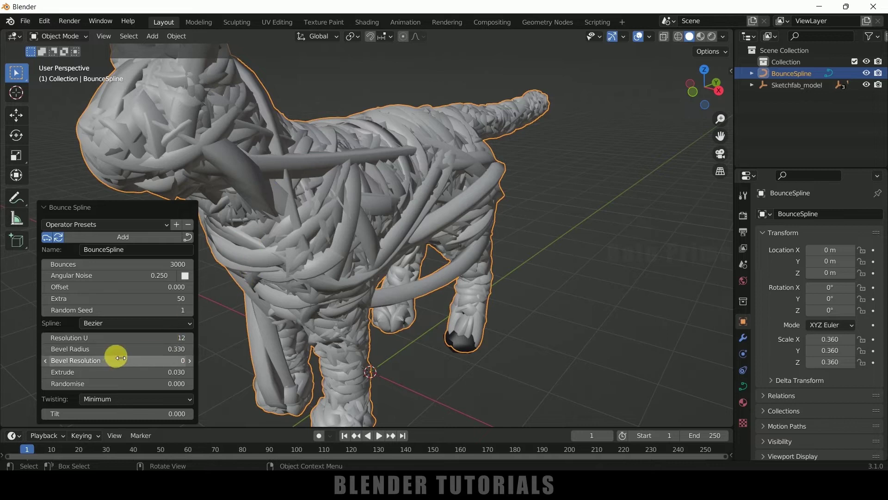
click(108, 350)
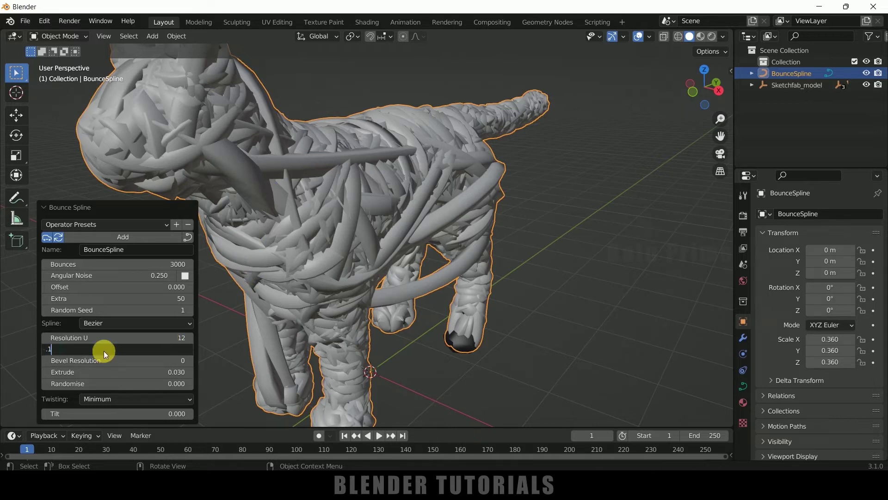
text(.1)
key(Return)
middle_drag(277, 159, 390, 249)
drag(167, 350, 148, 342)
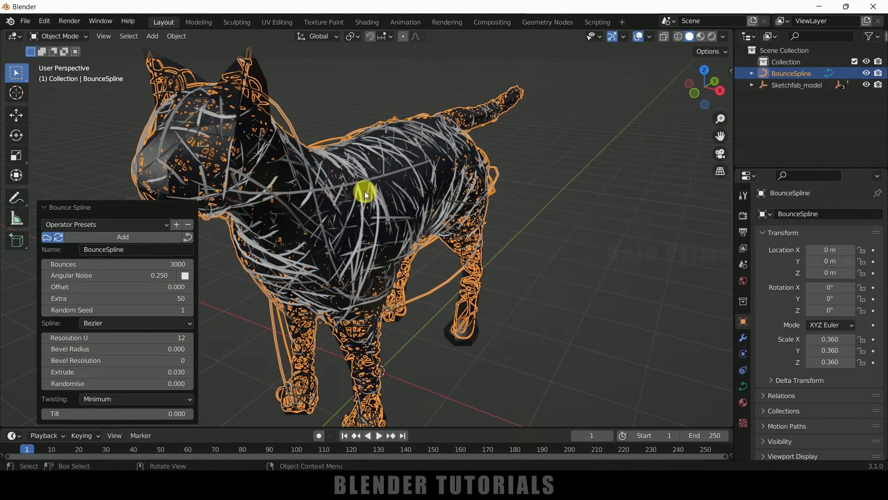
Select the cat body mesh and hide it, leaving only the curves
click(797, 86)
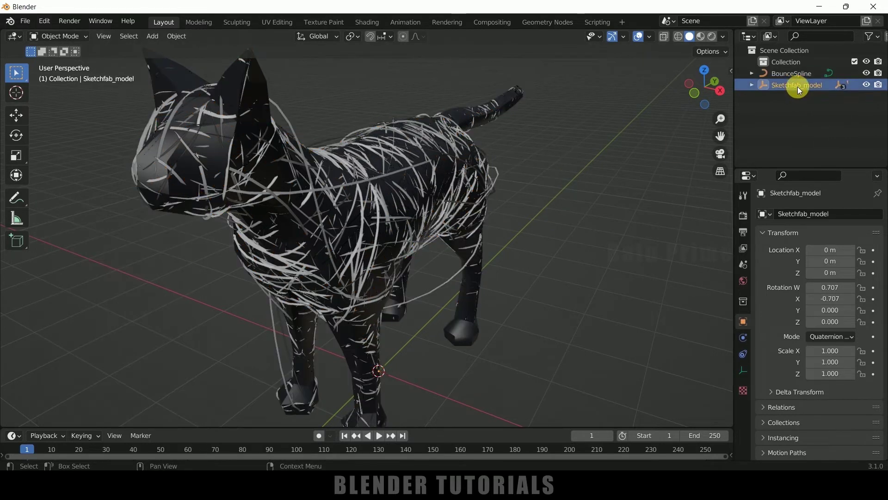
click(248, 87)
key(h)
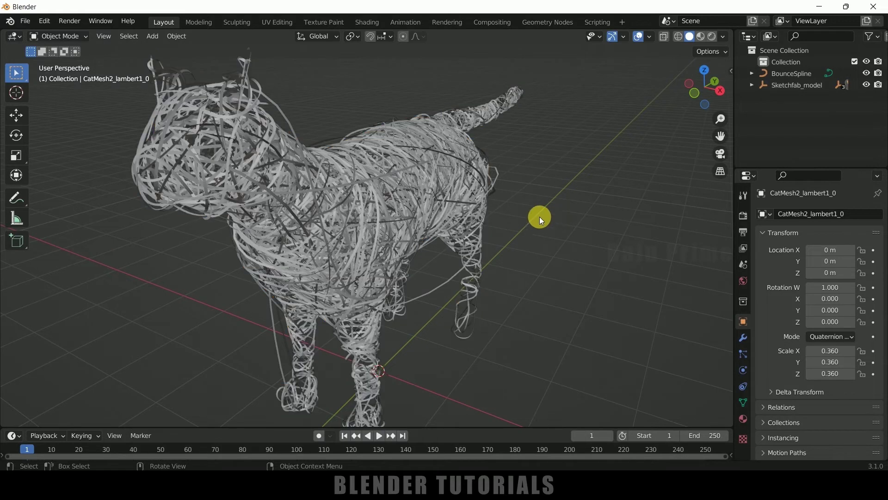
Select the BounceSpline wire-hair curve from a three-quarter front view
middle_drag(540, 217, 504, 240)
scroll(373, 227, down, 2)
middle_drag(373, 228, 520, 300)
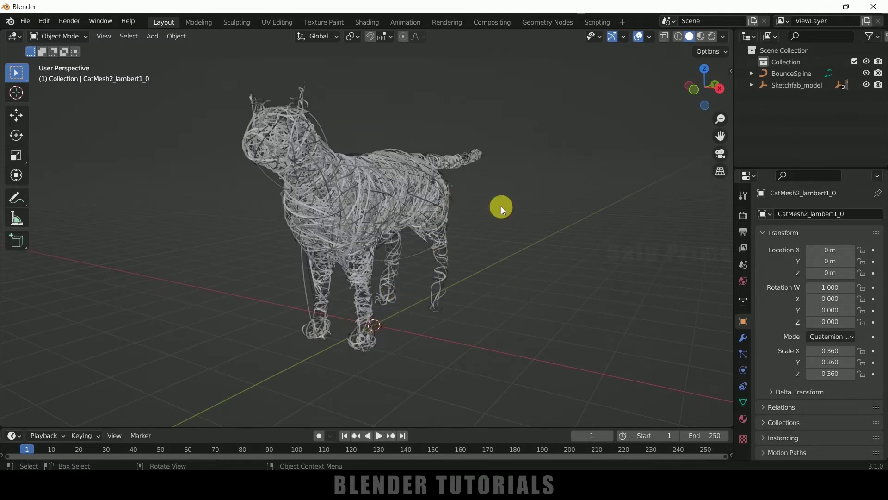
click(403, 187)
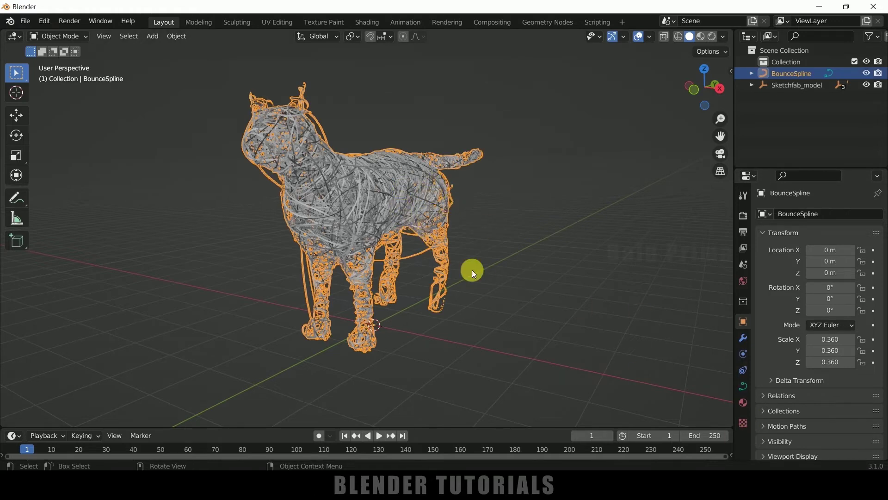
Show the curve's Object Data properties with Geometry and Start & End Mapping expanded
click(744, 390)
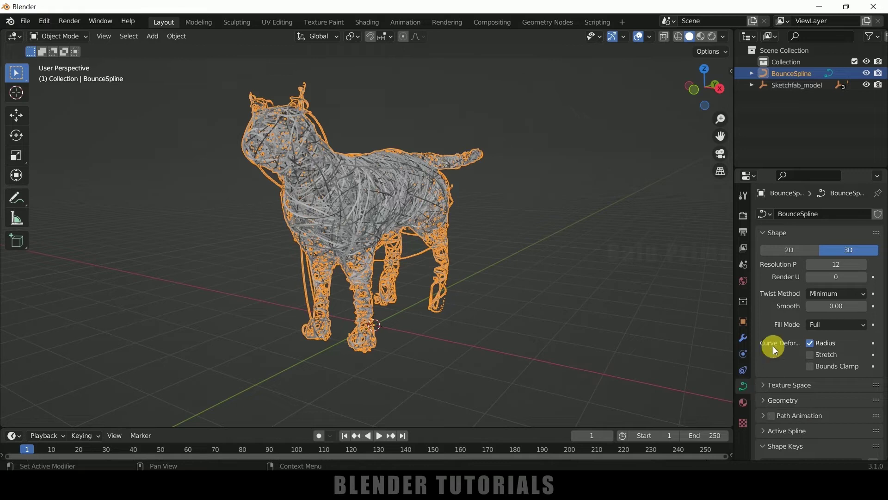
scroll(800, 388, down, 3)
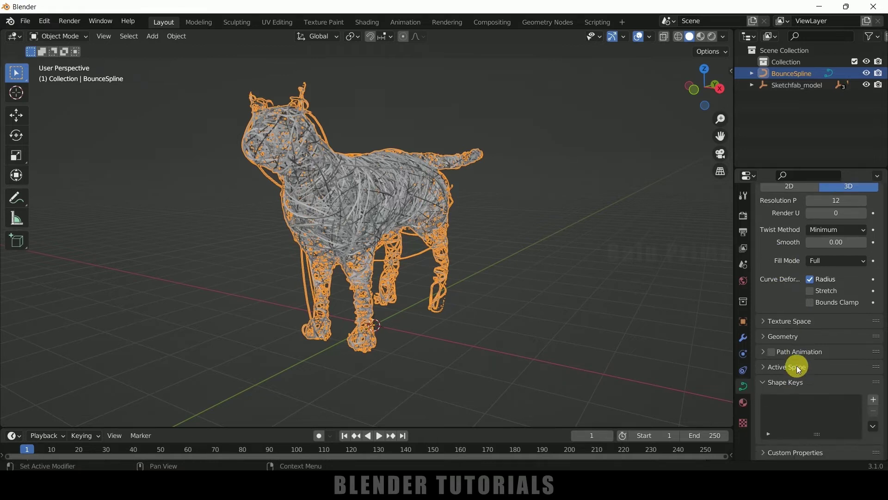
click(764, 339)
scroll(767, 354, down, 7)
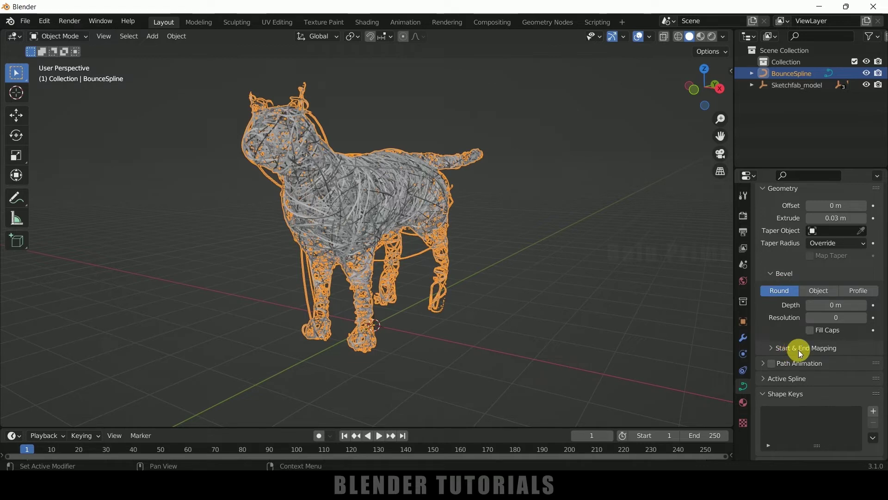
click(773, 350)
scroll(775, 351, down, 2)
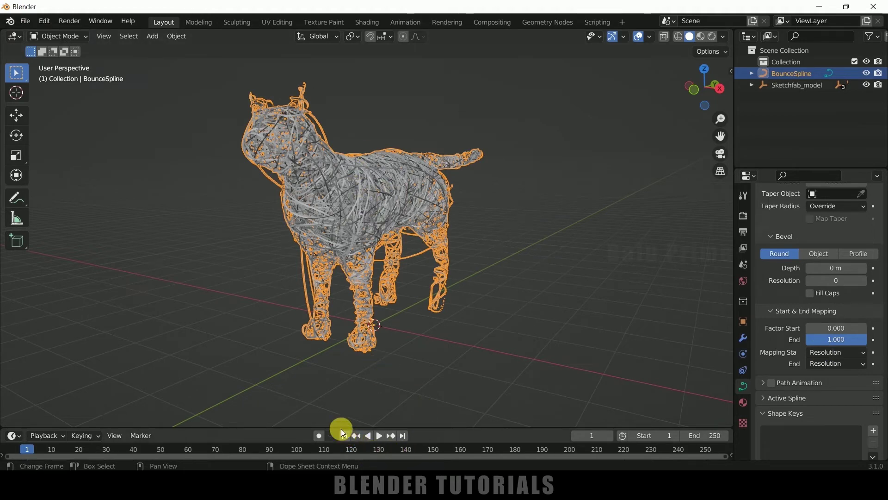
Set the curve's end factor to 0 and keyframe it at frame 1
click(845, 342)
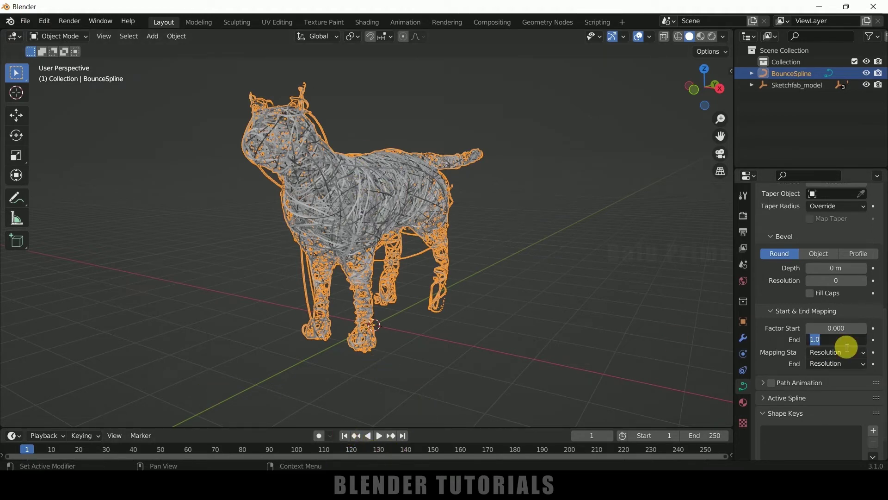
text(0)
key(Return)
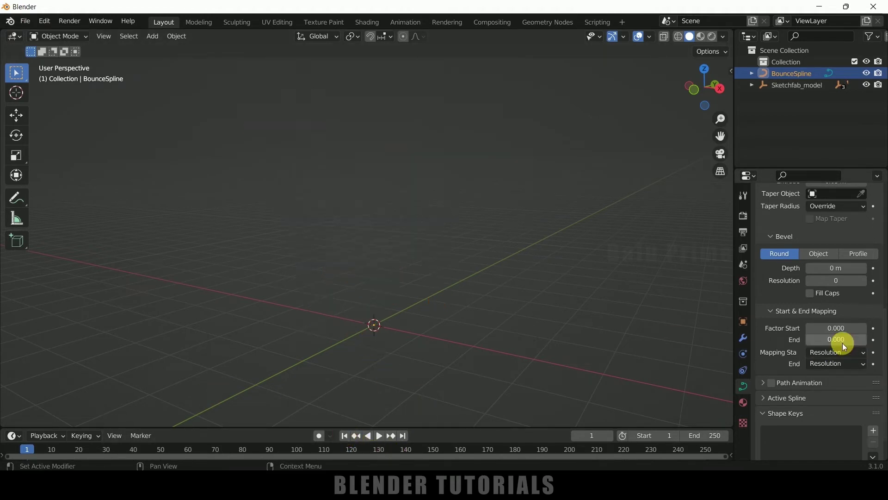
click(873, 340)
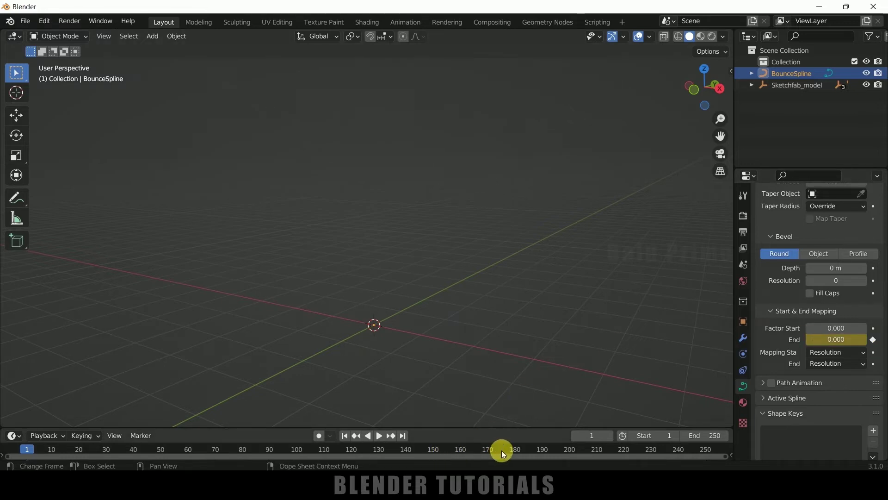
At frame 220, set the end factor to 1 and keyframe it
click(625, 450)
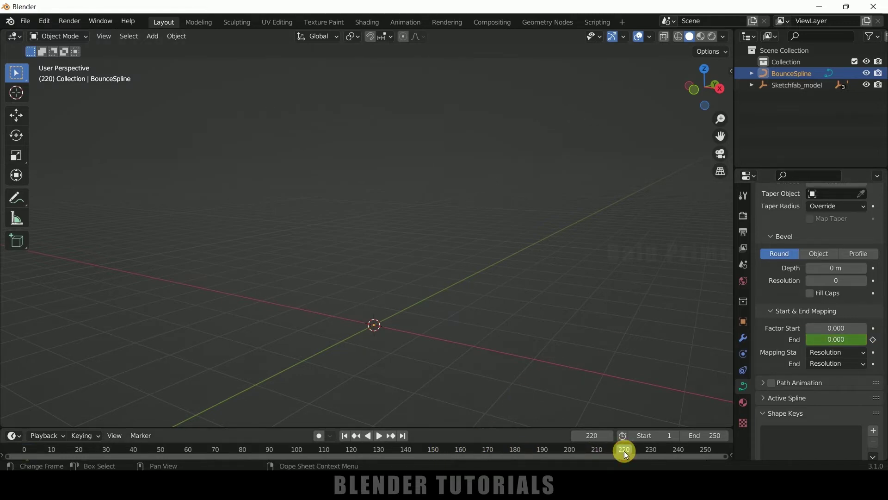
click(838, 343)
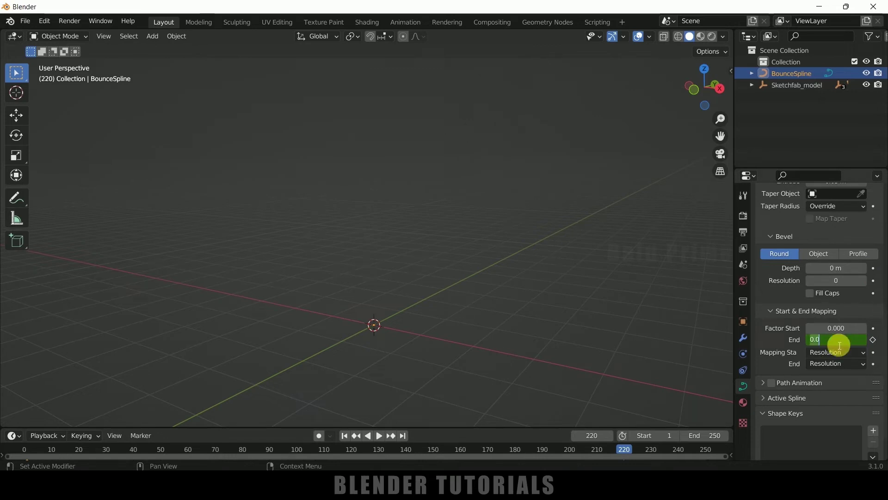
text(1)
key(Return)
click(873, 340)
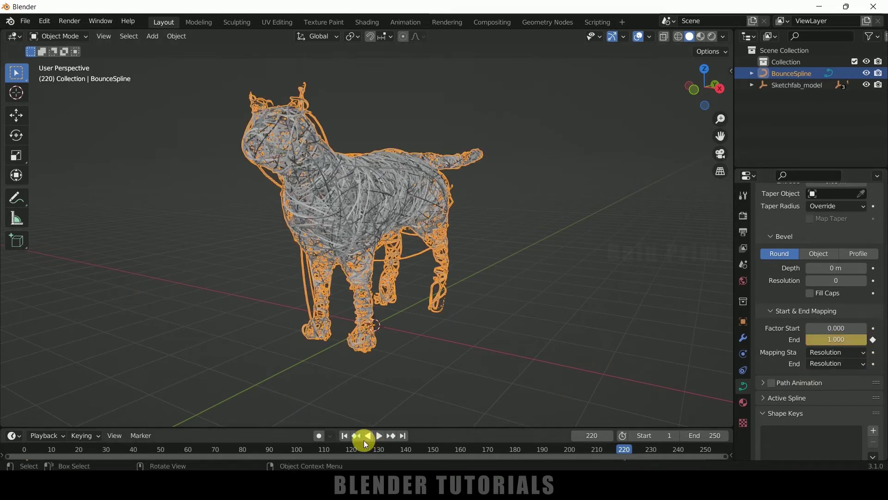
Rewind to the first frame and play the growing-wire animation, stopping at frame 118
click(345, 439)
click(378, 436)
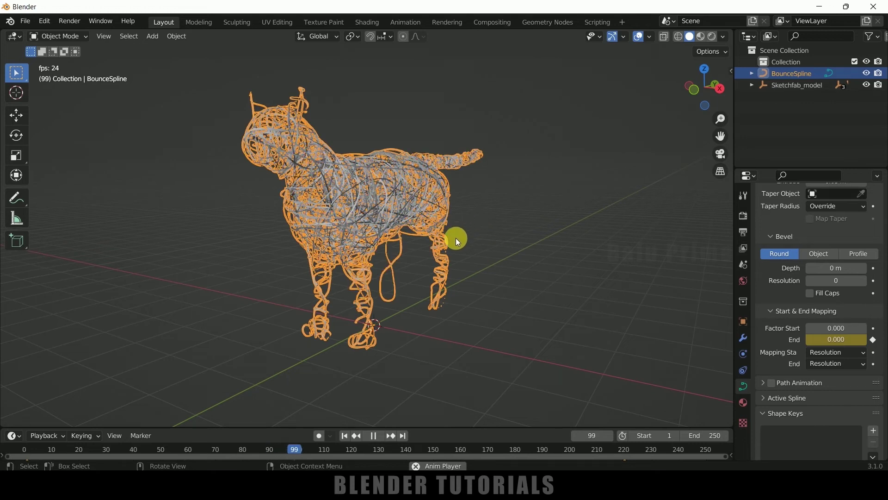
click(375, 436)
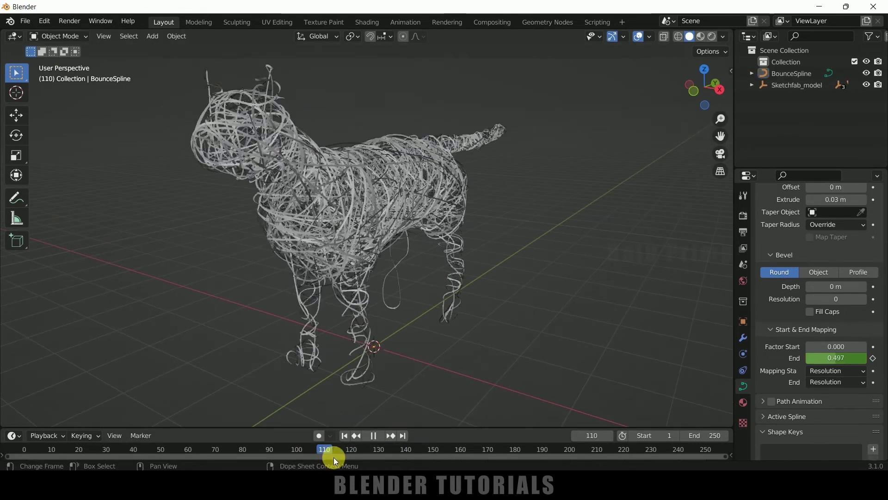
key(space)
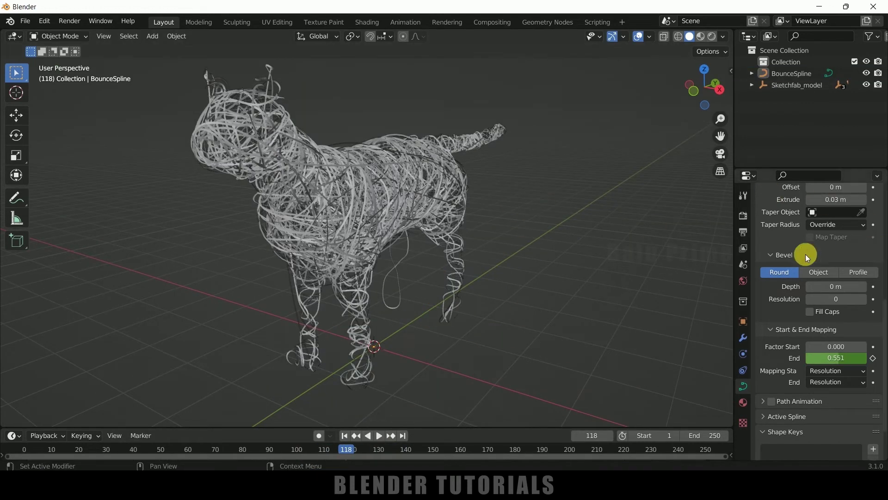
click(829, 288)
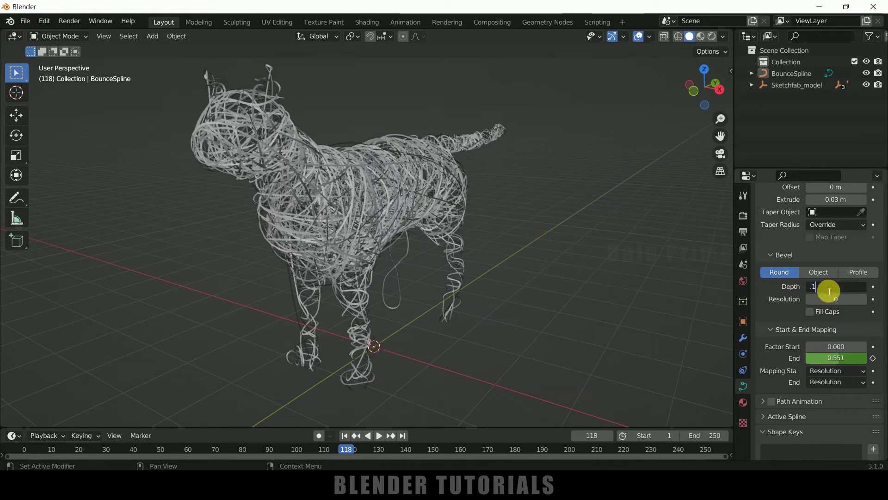
text(.1)
key(Return)
scroll(679, 275, up, 6)
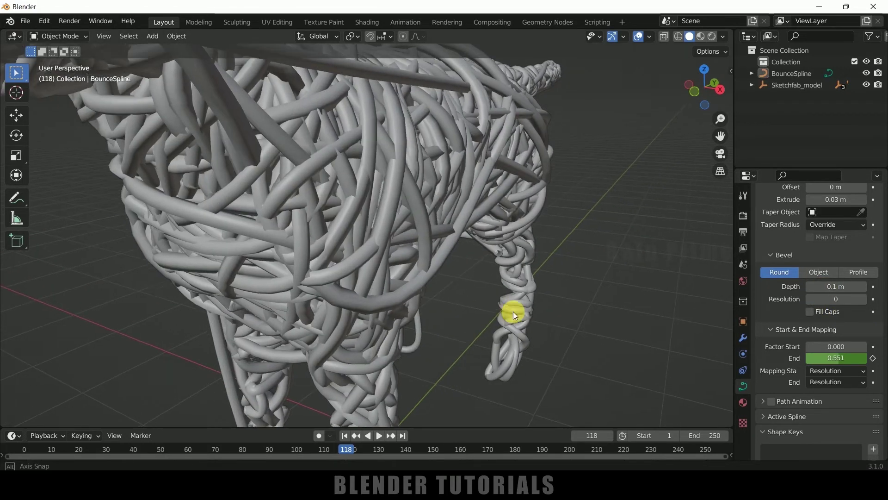
middle_drag(513, 312, 489, 318)
scroll(490, 317, down, 5)
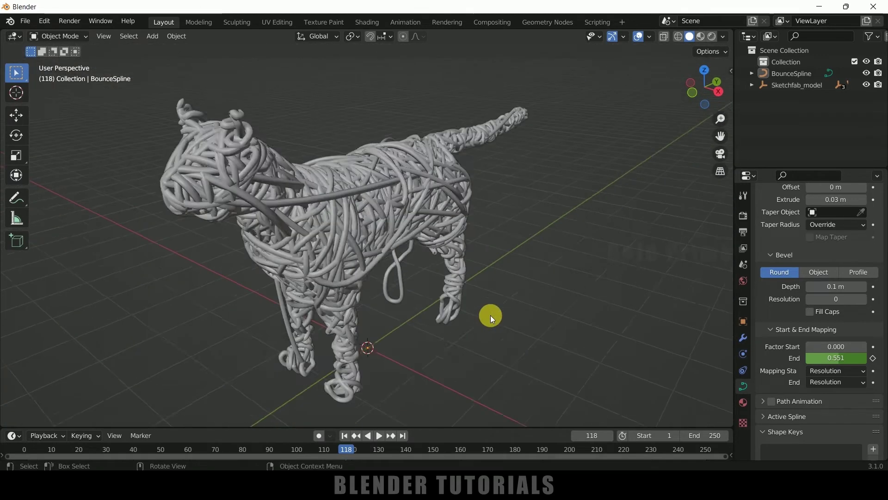
scroll(490, 315, down, 3)
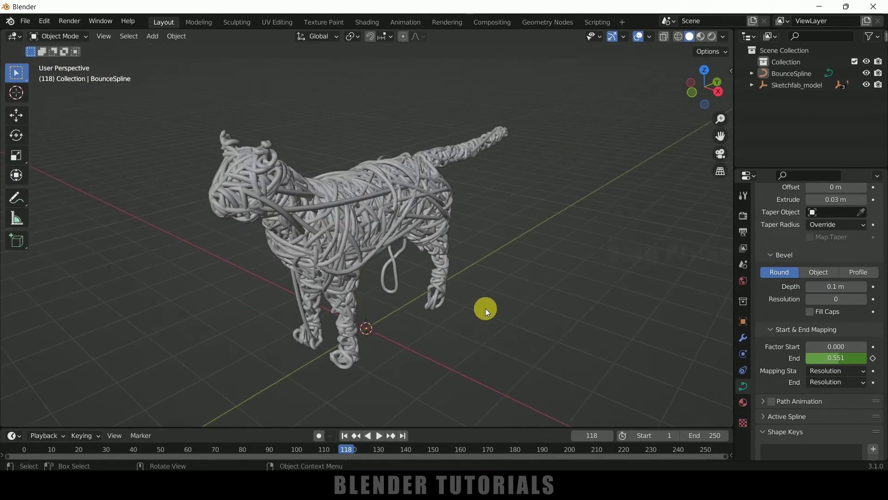
click(845, 291)
text(0)
key(Return)
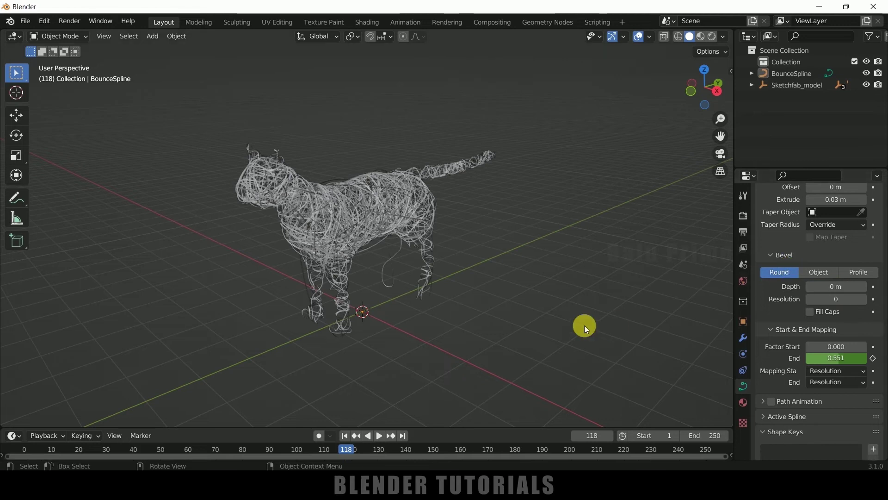
scroll(584, 326, up, 3)
Give the BounceSpline a new material with its base colour darkened to 0.397 grey
click(376, 218)
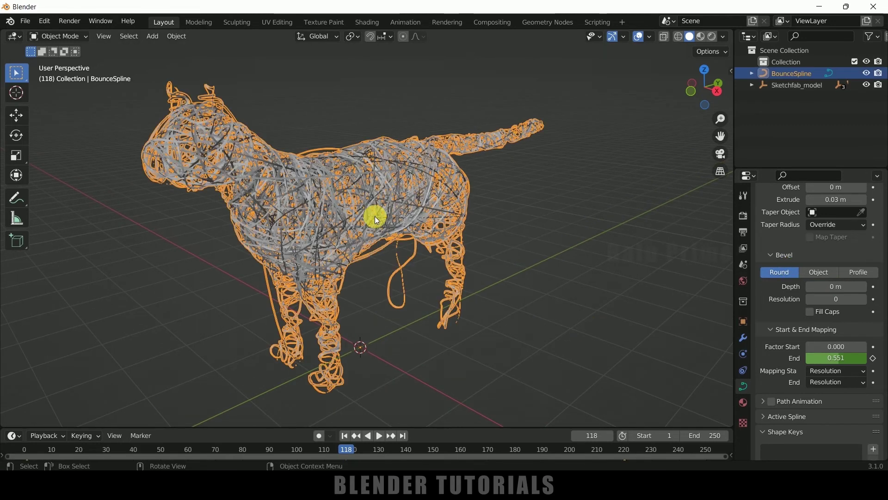
click(744, 405)
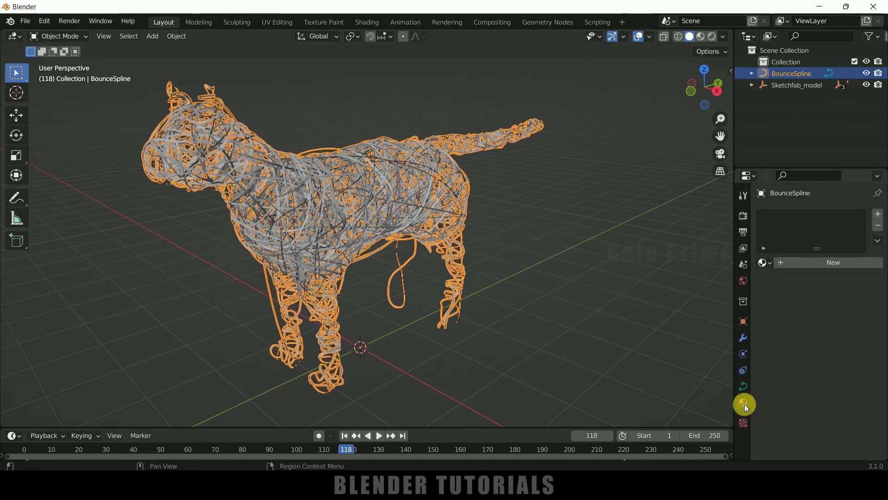
click(807, 262)
click(842, 385)
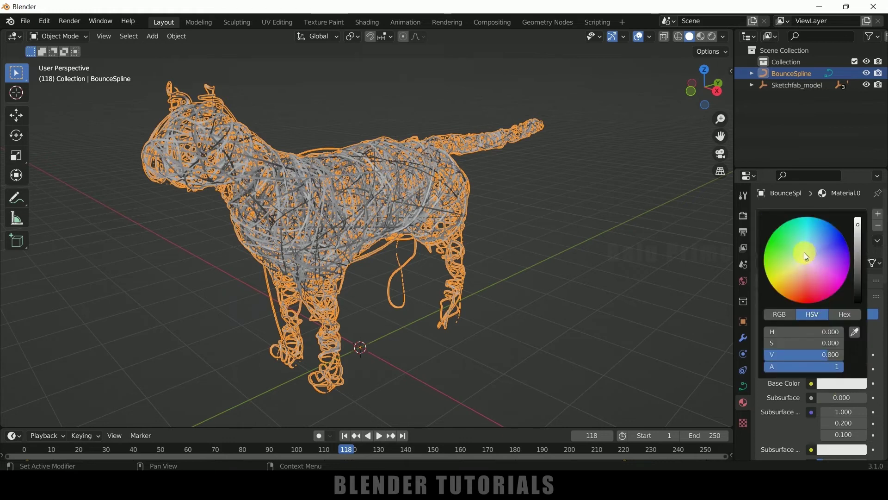
drag(859, 230, 858, 246)
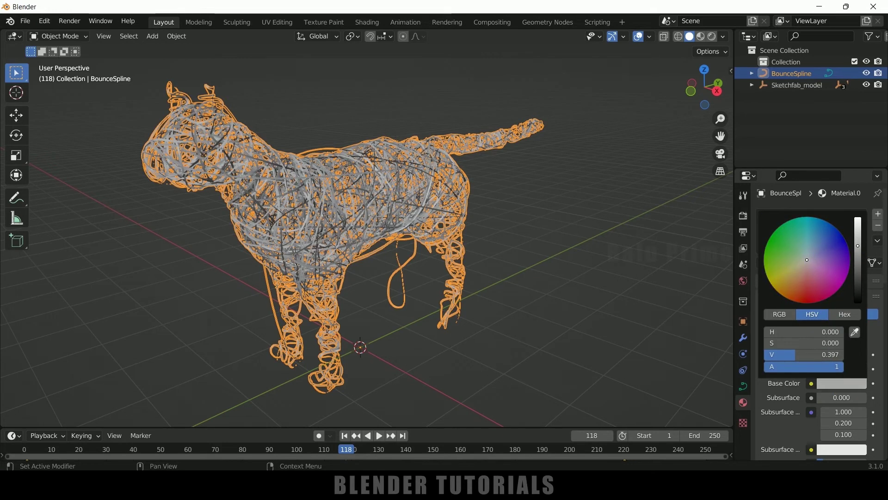
Switch the viewport to Material Preview and inspect the deselected wire cat
click(702, 36)
click(531, 249)
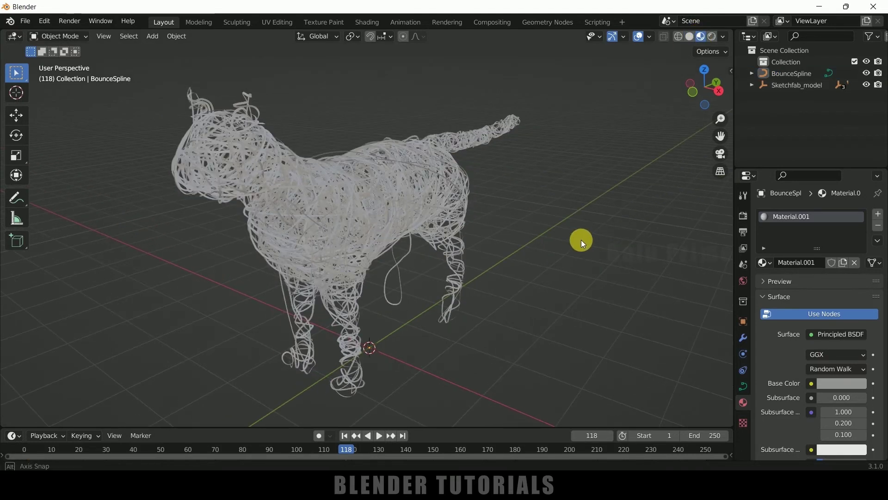
scroll(523, 242, up, 2)
scroll(524, 243, up, 1)
middle_drag(522, 245, 561, 219)
scroll(542, 254, down, 6)
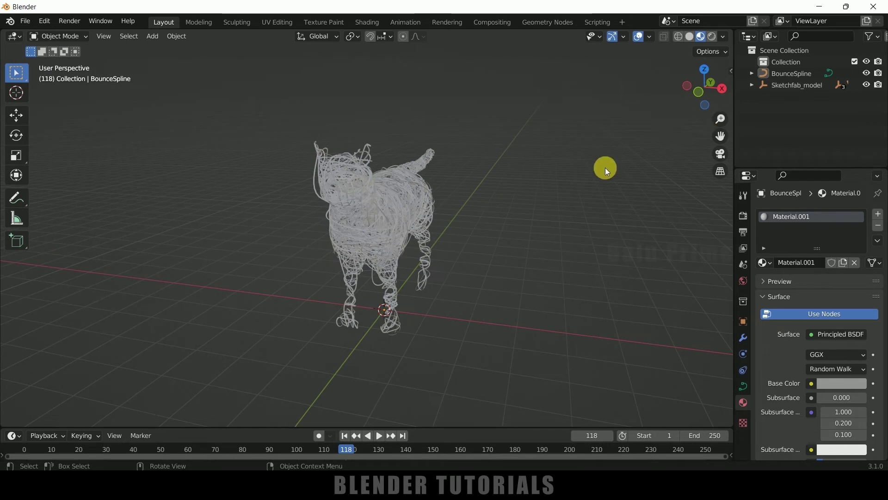
Add a ground plane and scale it up about 15.8 times
click(152, 36)
mouse_move(162, 49)
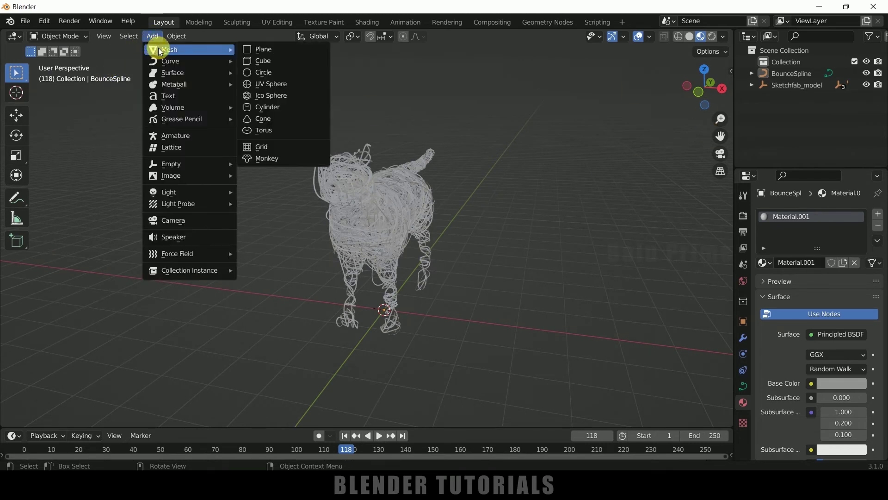
click(264, 51)
key(s)
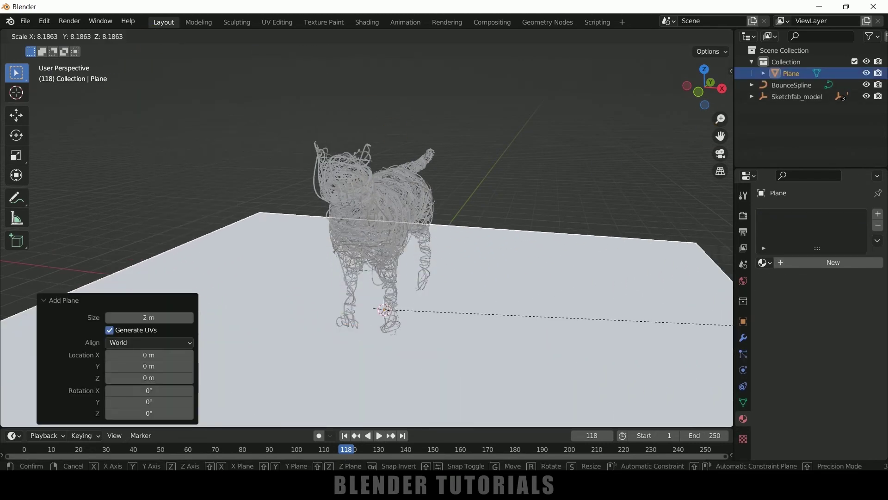
click(464, 339)
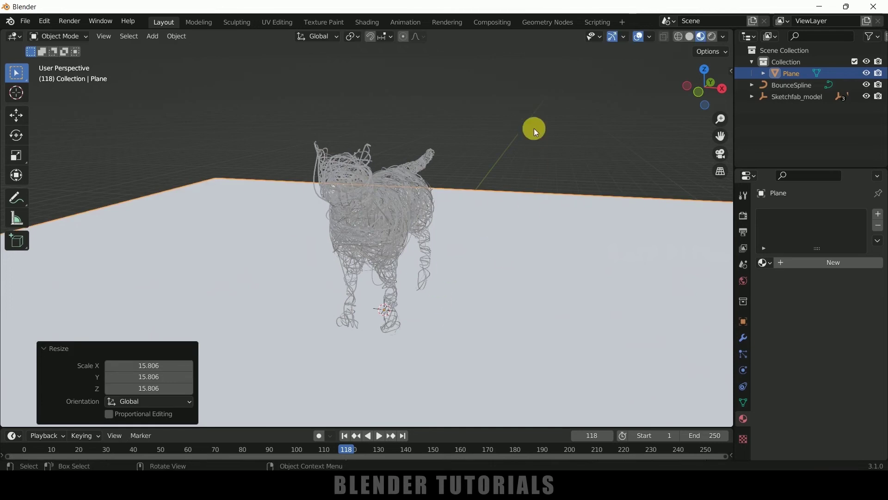
Give the plane a new near-black material and switch to Rendered shading
click(808, 267)
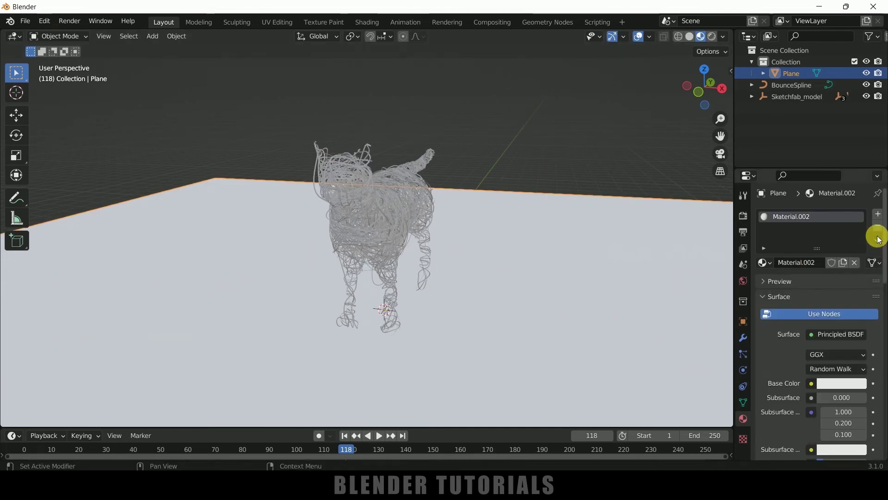
click(827, 383)
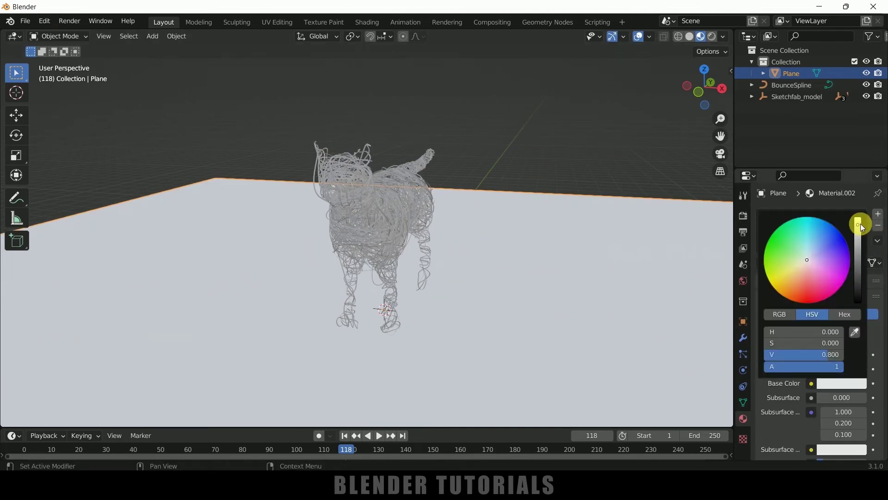
drag(858, 223, 857, 296)
scroll(774, 390, down, 5)
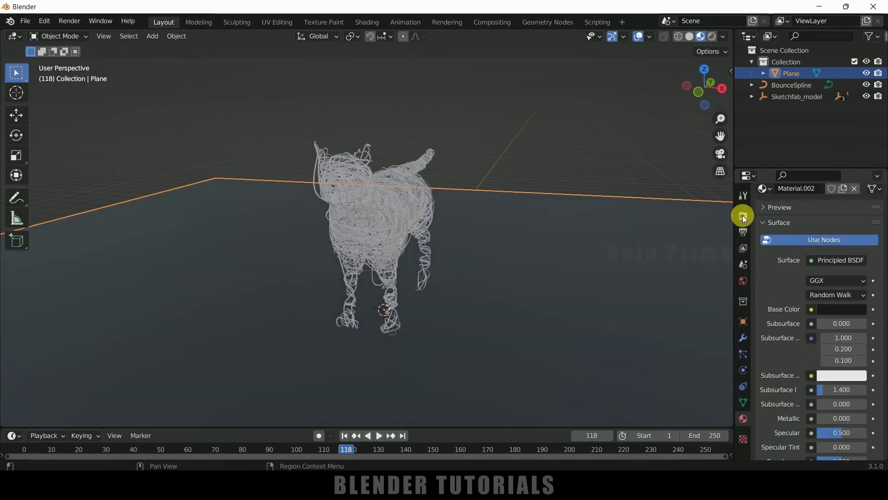
click(712, 38)
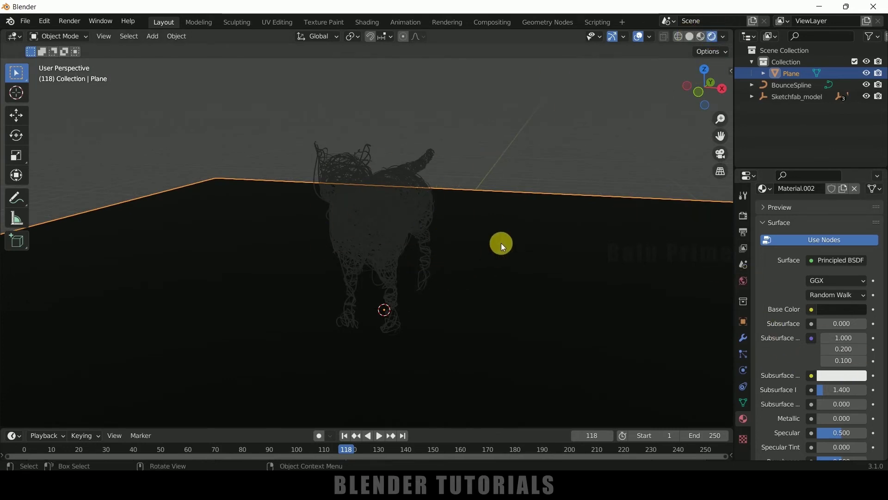
Set the world colour to an Environment Texture using D:\HDR\autumn_forest_02_2k (1).hdr
click(744, 284)
click(811, 292)
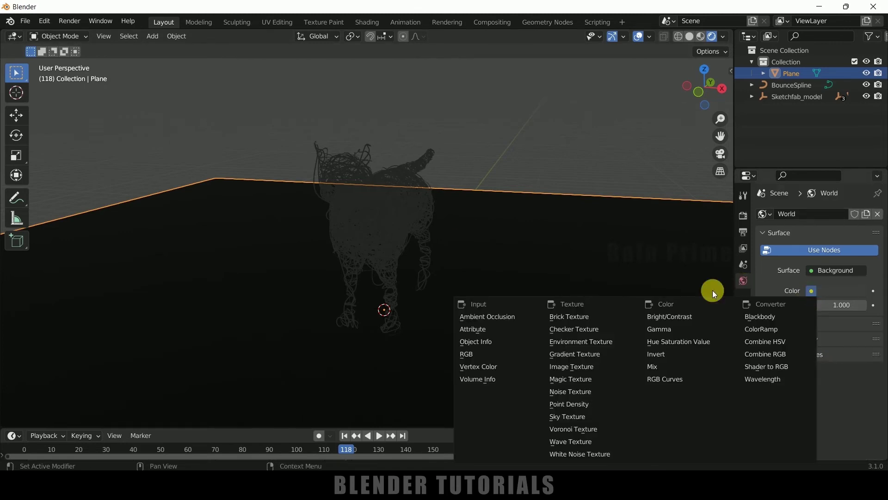
click(593, 343)
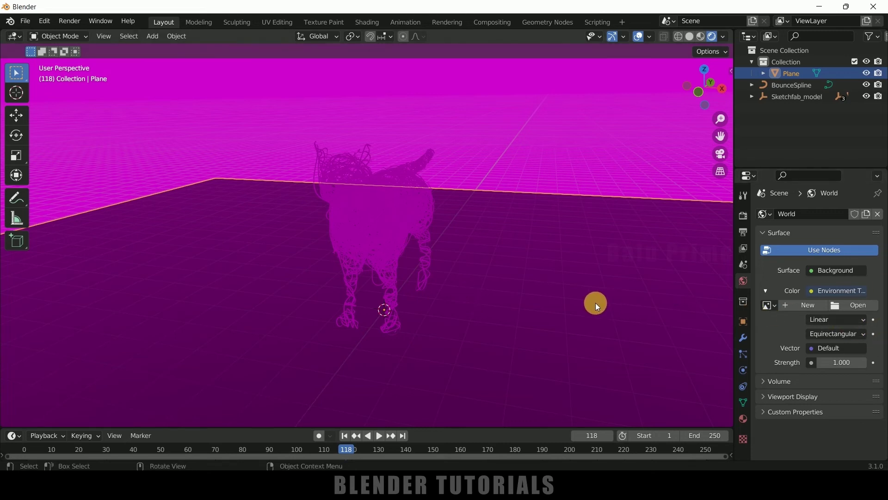
click(848, 306)
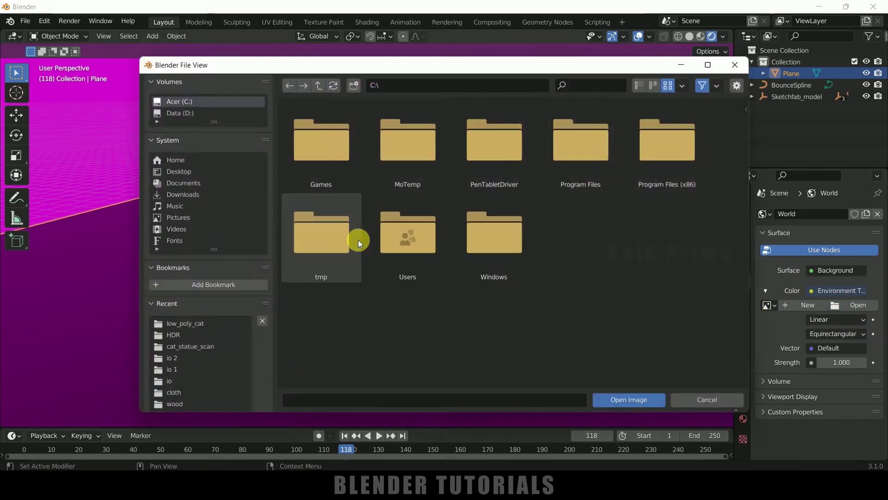
click(189, 336)
click(492, 245)
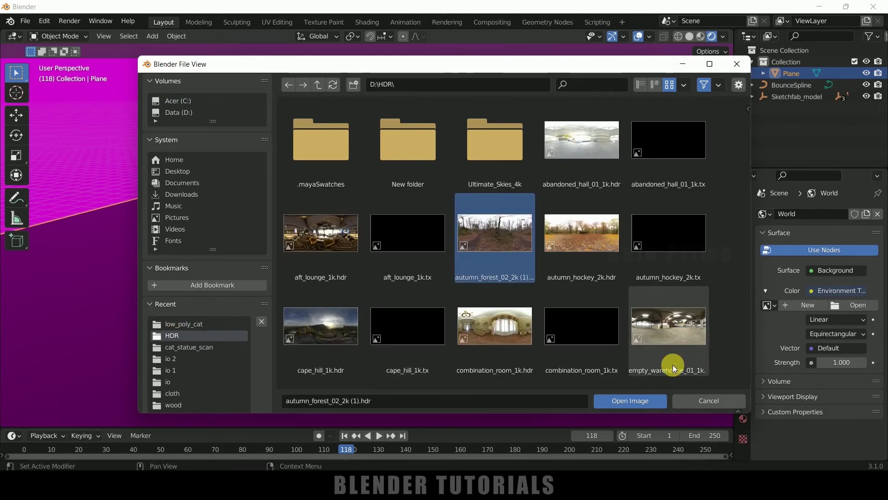
click(626, 401)
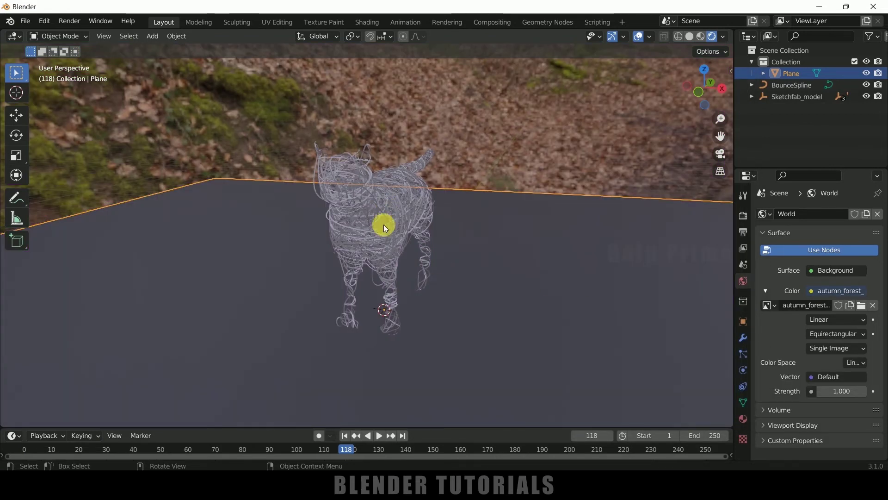
middle_drag(477, 254, 475, 252)
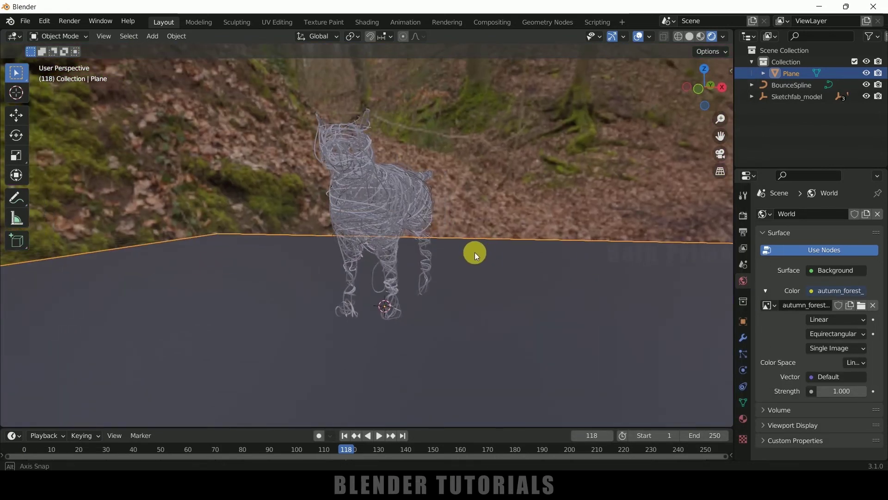
click(744, 215)
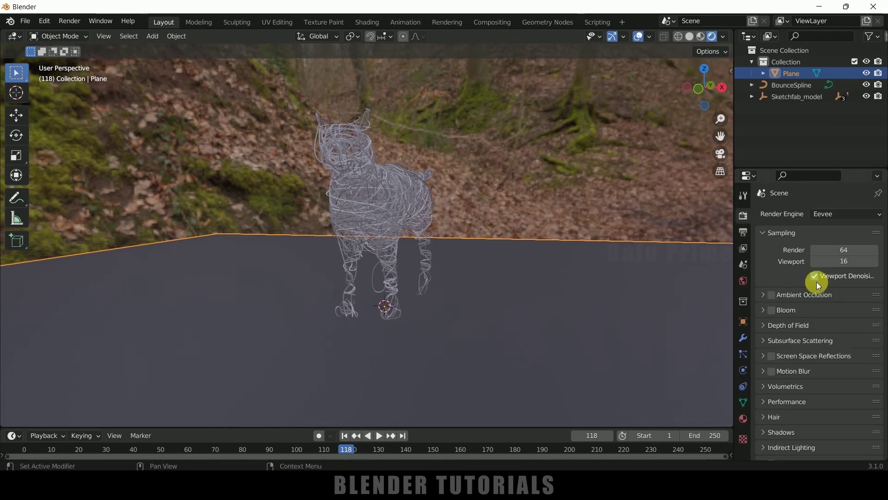
Enable ambient occlusion with a distance of 5 m
click(771, 295)
click(764, 295)
click(830, 317)
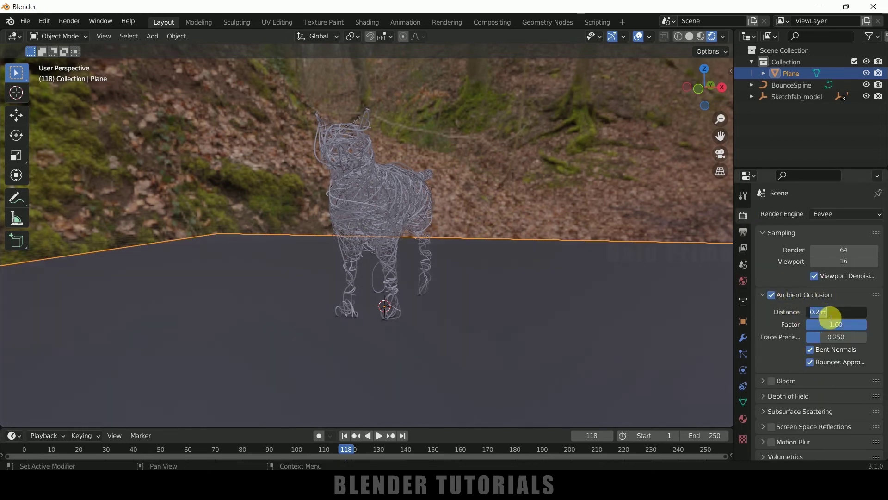
text(5)
key(Return)
Turn on screen space reflections with refraction enabled
scroll(780, 354, down, 4)
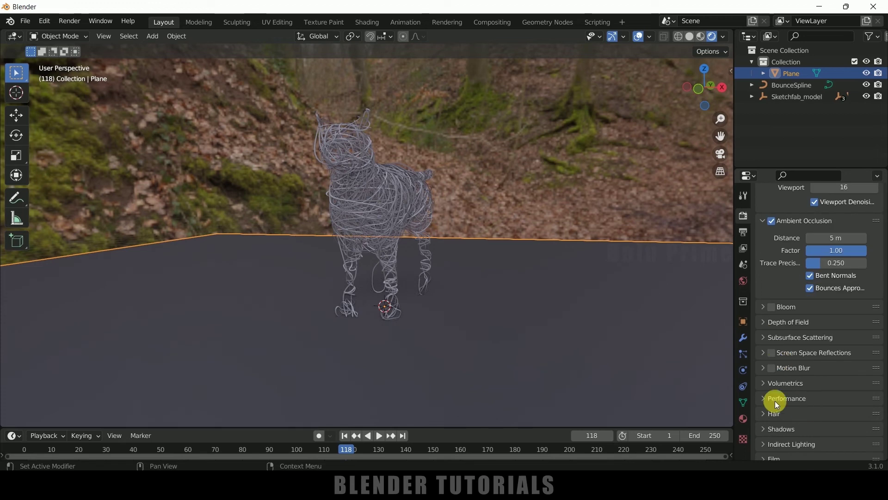
click(772, 354)
click(763, 353)
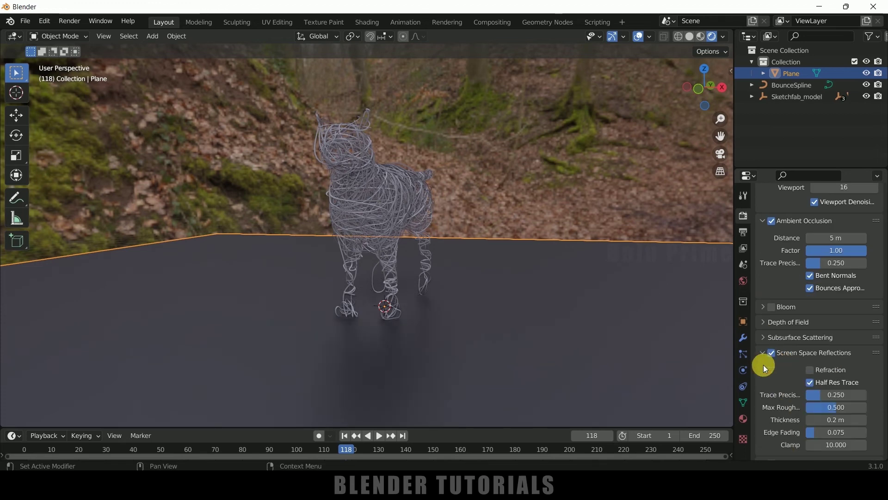
click(811, 370)
Make the film background transparent
scroll(772, 375, down, 8)
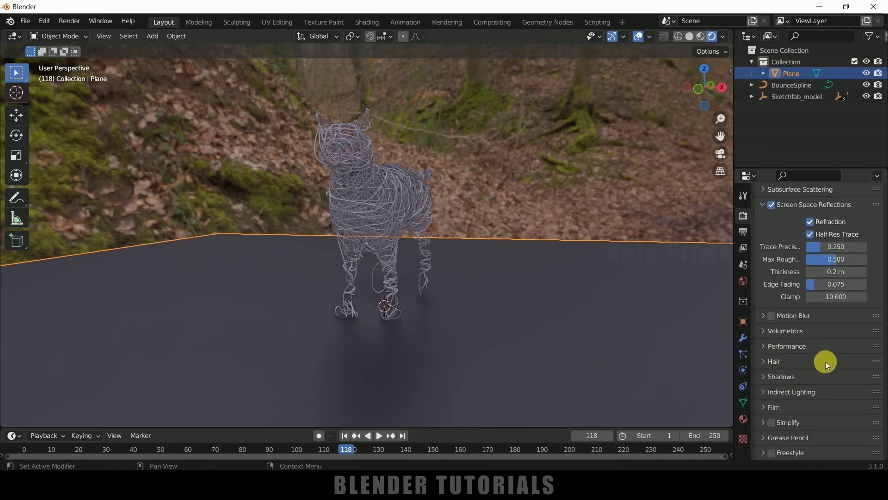
scroll(819, 368, down, 1)
click(766, 393)
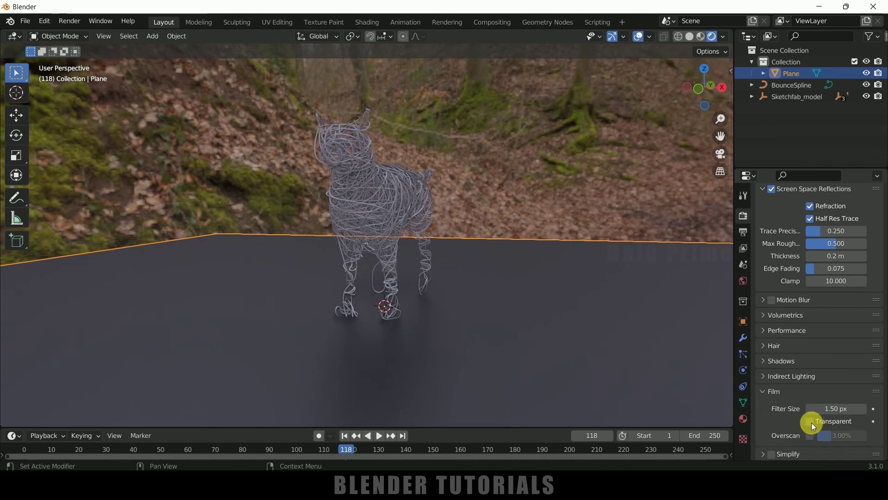
click(810, 421)
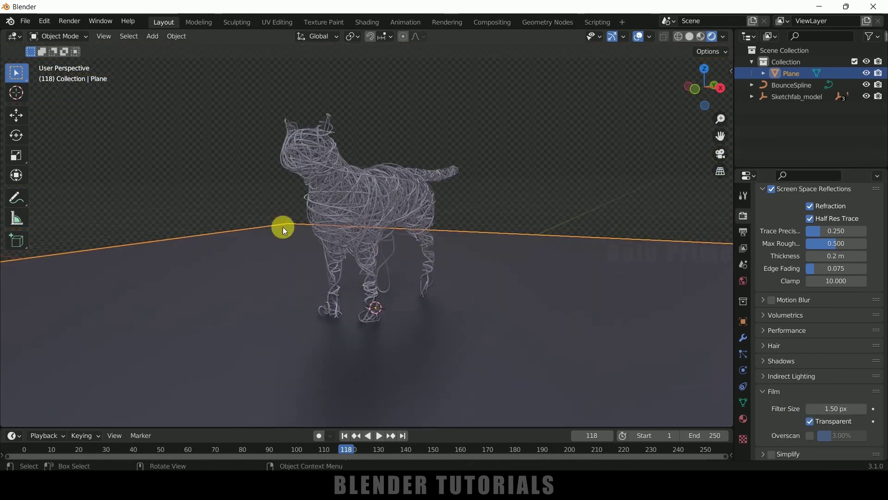
click(152, 36)
Add a sun lamp and set its strength to 10
mouse_move(179, 192)
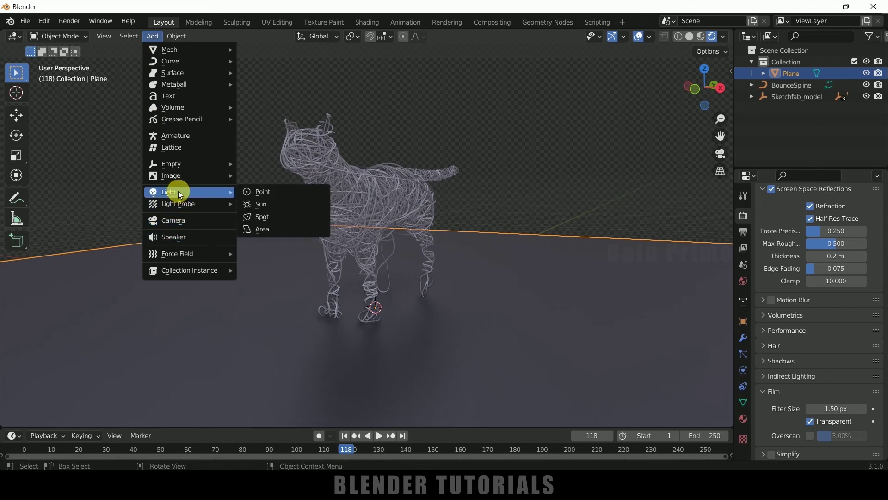
click(261, 205)
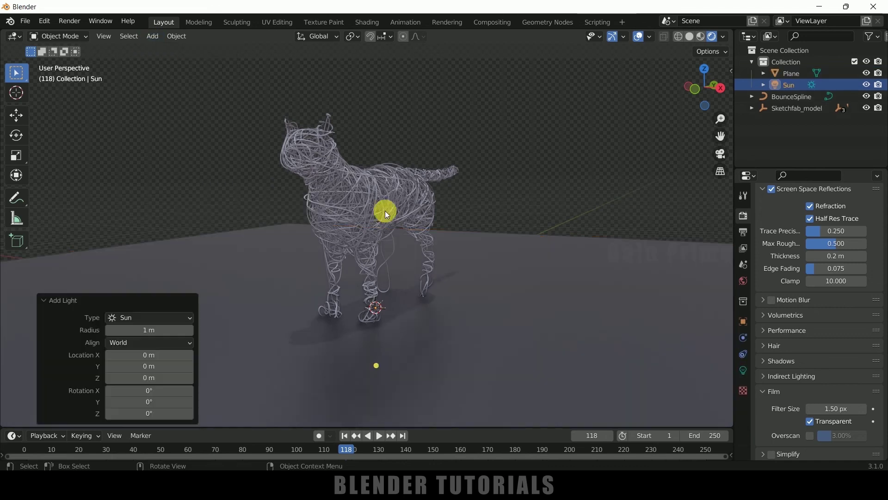
click(741, 369)
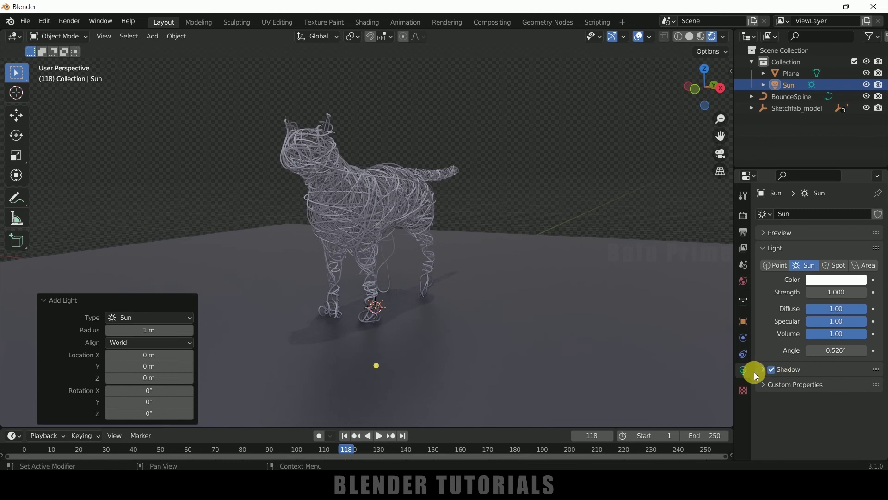
click(836, 292)
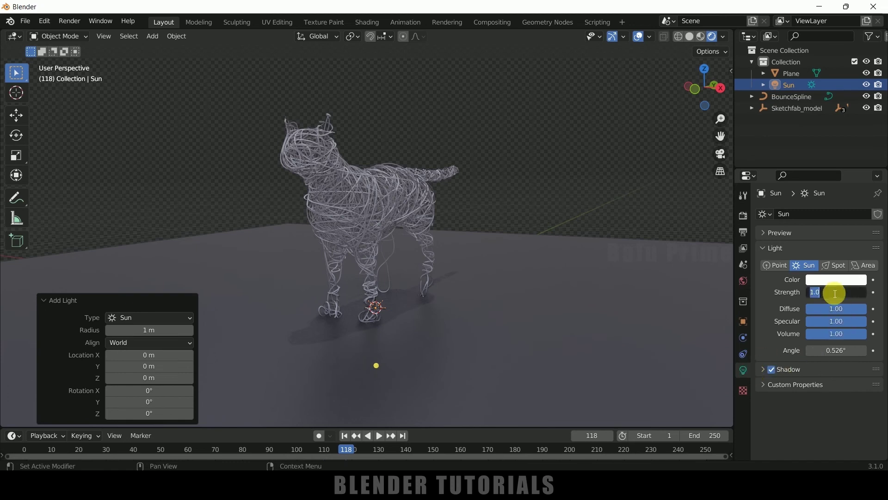
text(10)
key(Return)
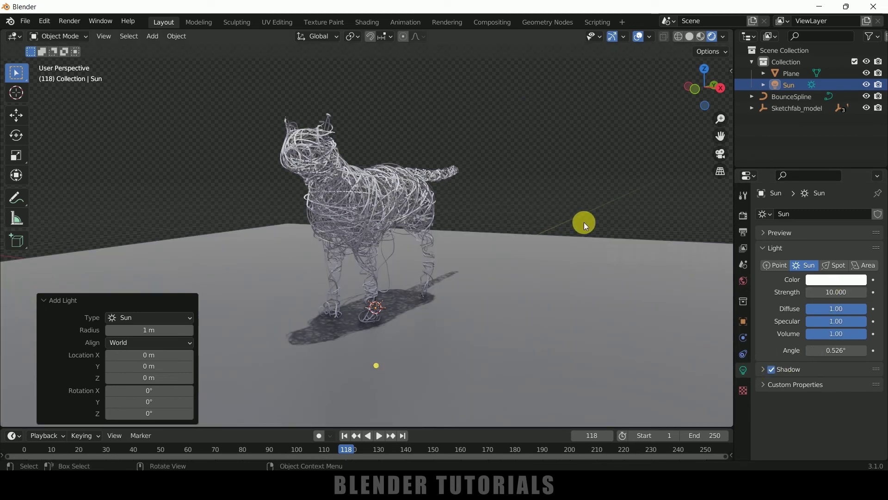
Rotate the sun about 57° for a long shadow, select the ground plane, and return to frame 1
key(r)
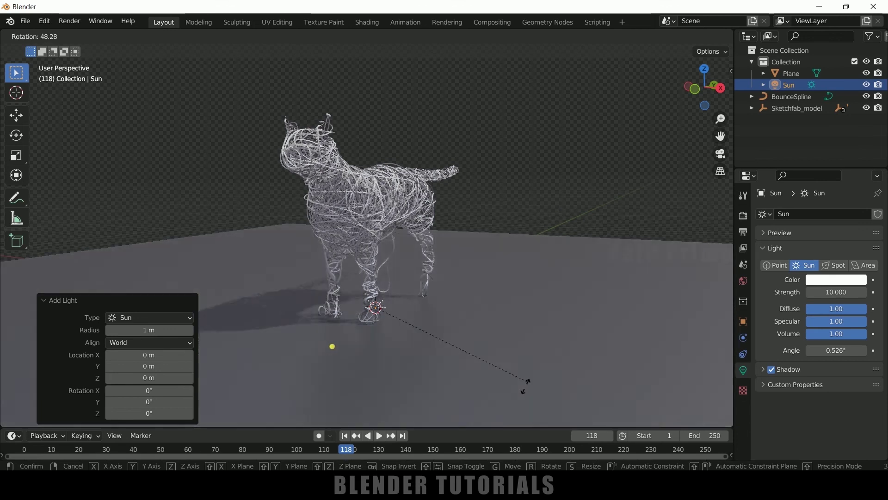
click(501, 372)
middle_drag(427, 327, 403, 337)
scroll(449, 335, down, 4)
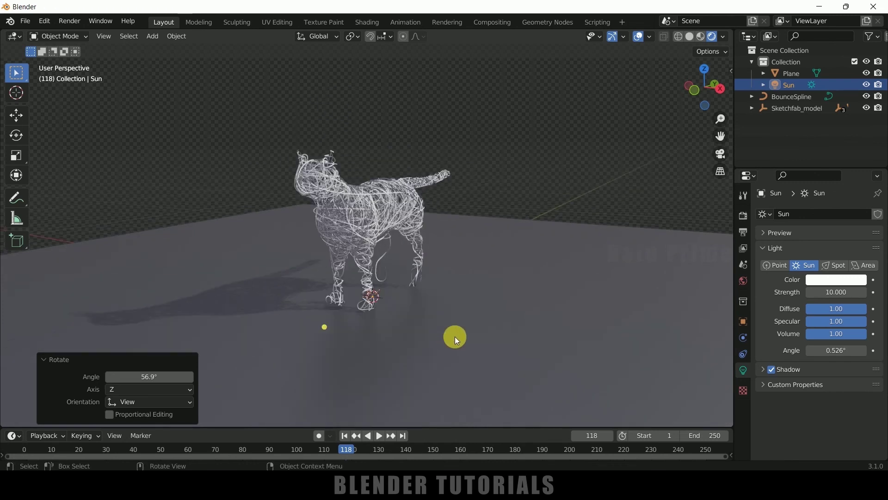
click(521, 331)
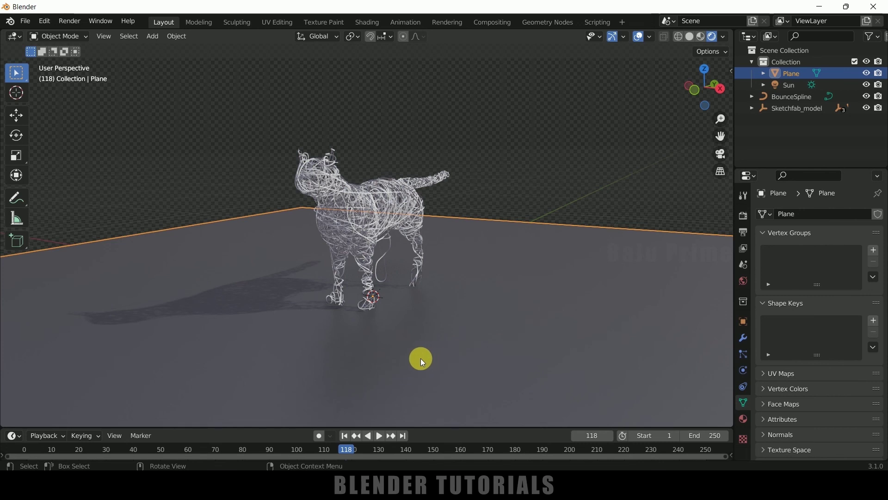
click(344, 435)
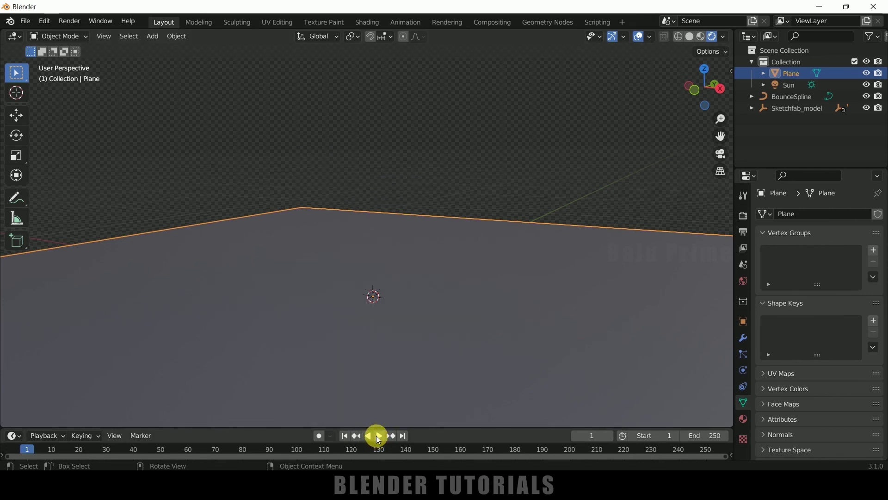
Play the animation so the wire cat's strands draw in, reaching frame 42
click(376, 435)
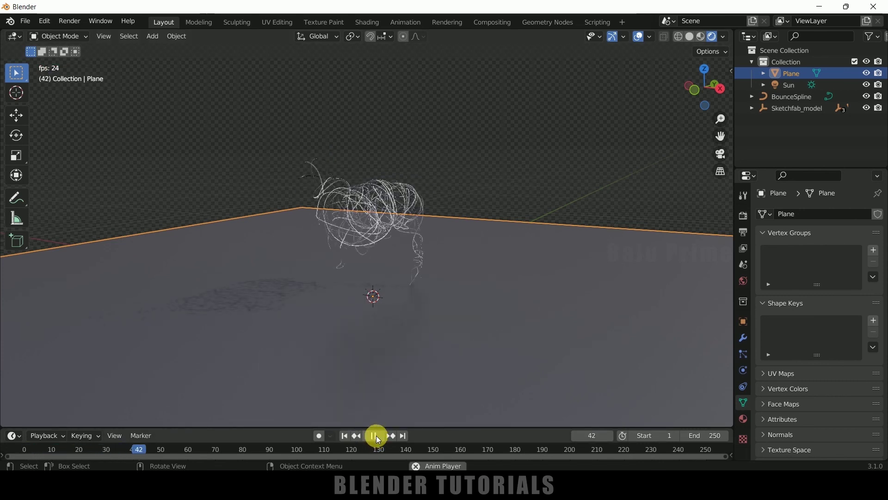